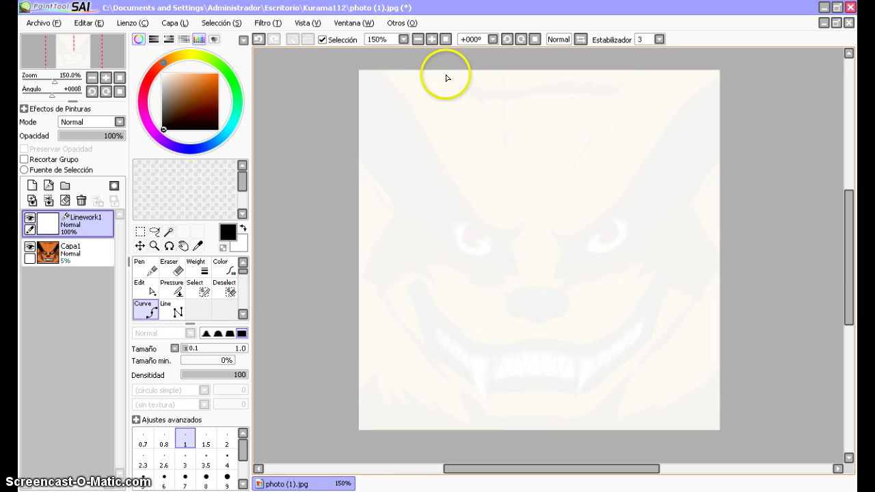
# Trace the left ear's inner edge with a black size-1 curve from the canvas top down to the forehead on Linework1.
pyautogui.click(445, 74)
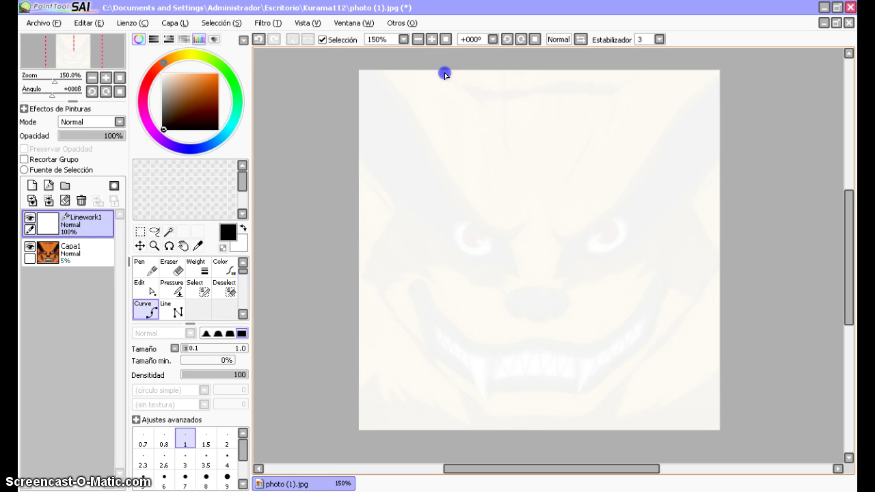
pyautogui.click(479, 97)
pyautogui.doubleClick(485, 102)
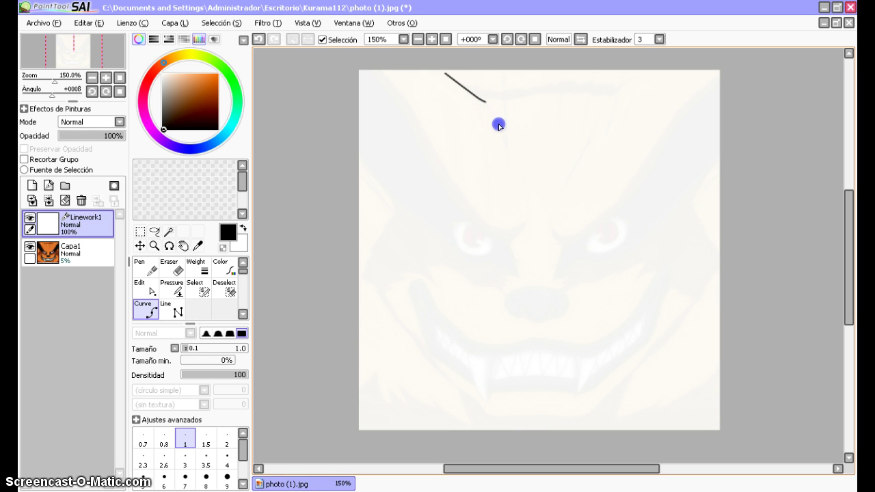
pyautogui.moveTo(499, 127); pyautogui.dragTo(573, 166)
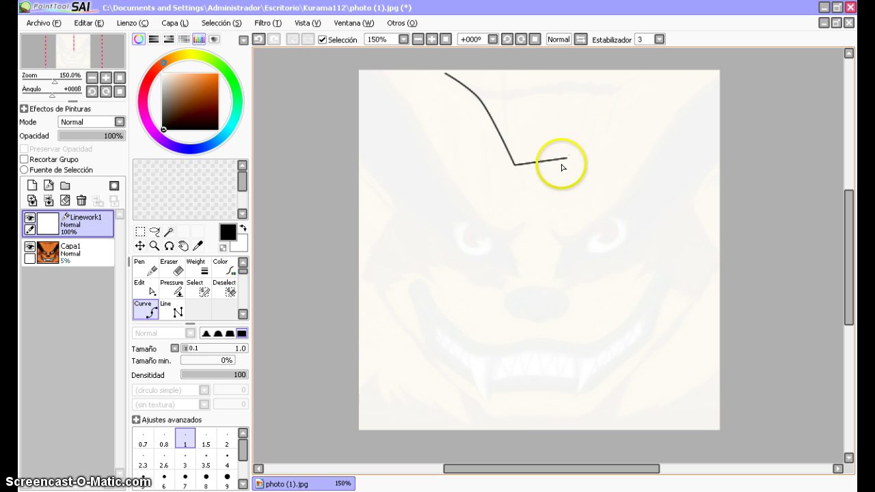
# Continue the curve across the forehead and up the right ear's inner edge to the canvas top.
pyautogui.doubleClick(567, 164)
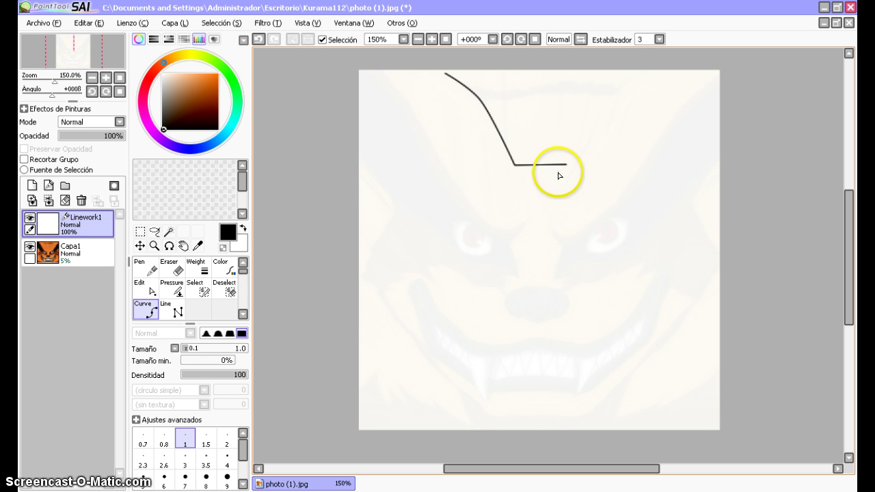
pyautogui.moveTo(567, 165); pyautogui.dragTo(573, 163)
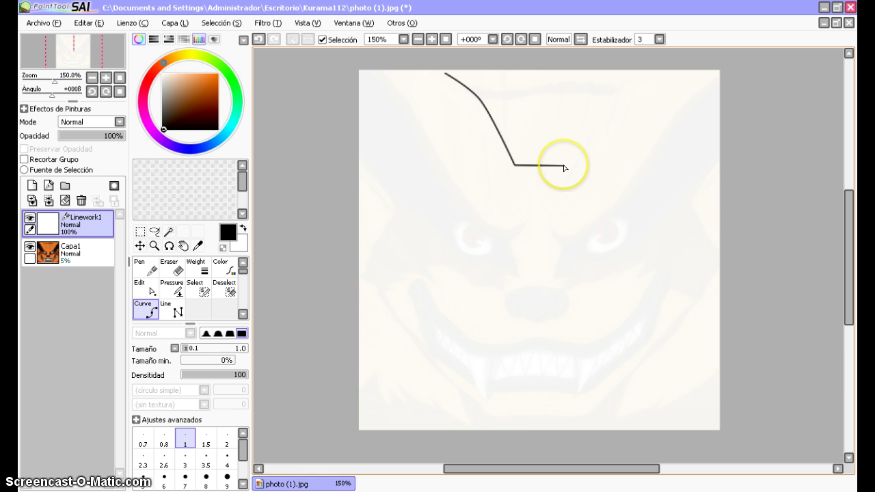
pyautogui.click(574, 166)
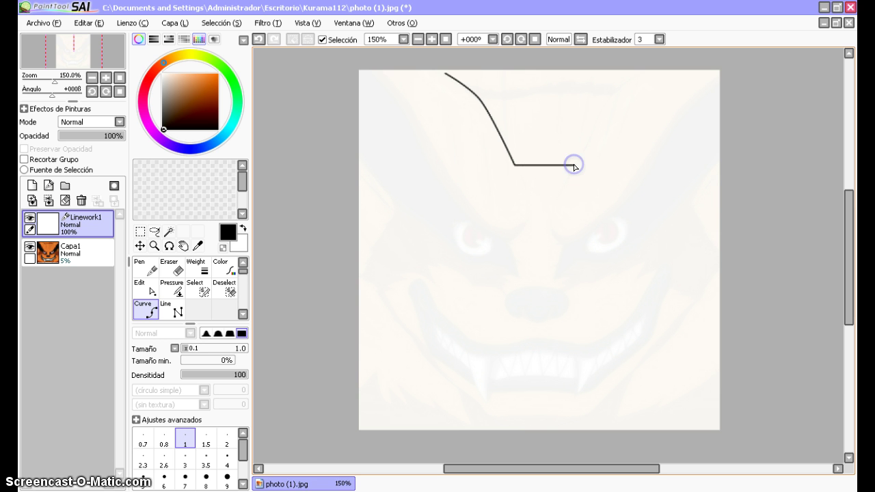
pyautogui.moveTo(578, 153); pyautogui.dragTo(616, 81)
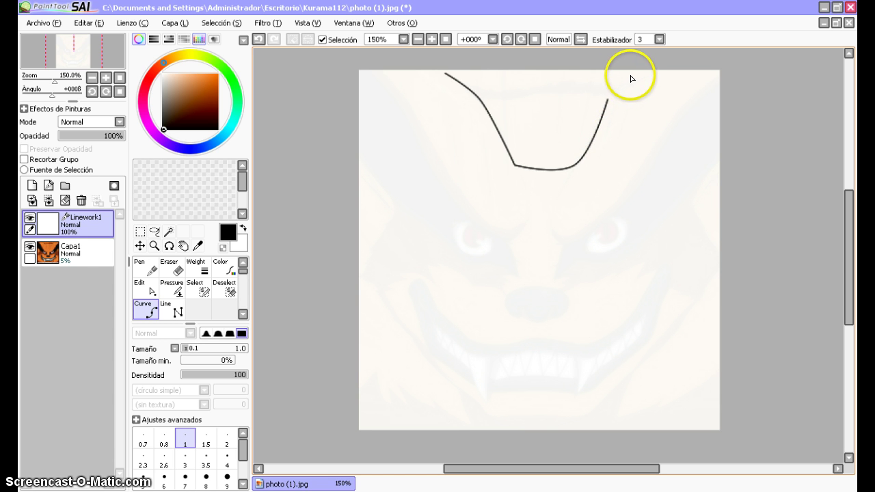
pyautogui.click(632, 77)
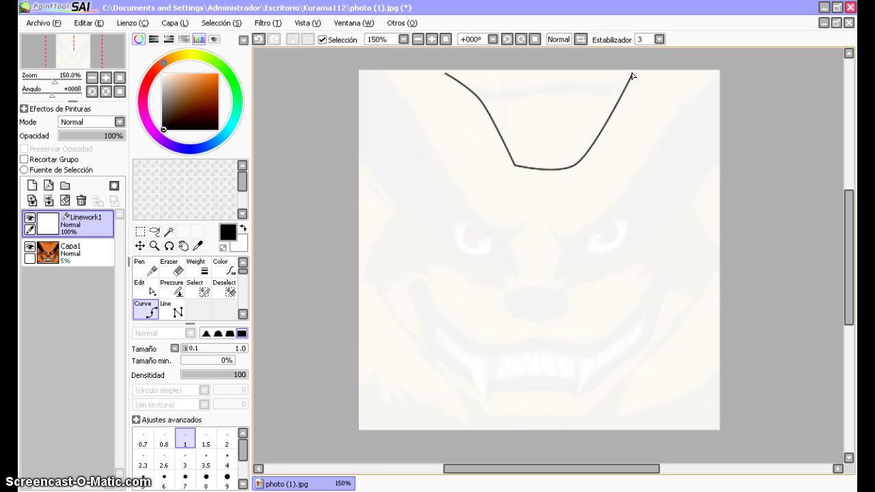
pyautogui.click(647, 74)
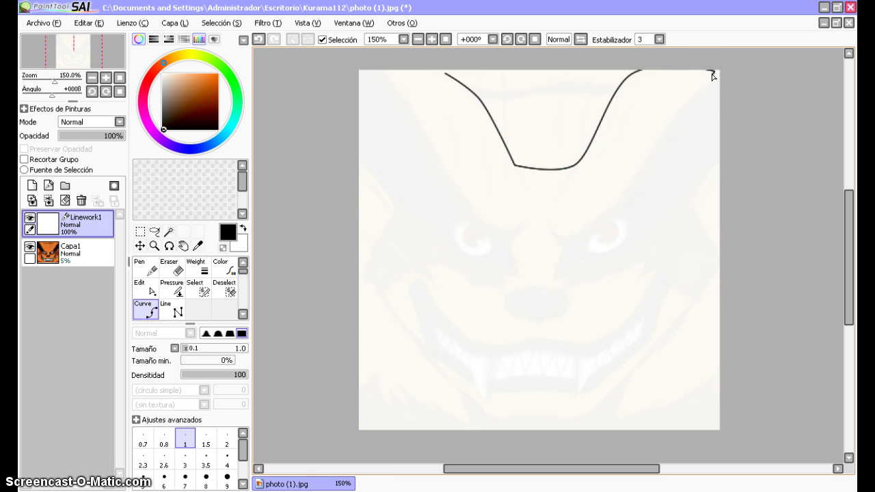
# Trace the upper edge of the right dark marking from the ear tip diagonally down to the eye's inner corner.
pyautogui.click(709, 88)
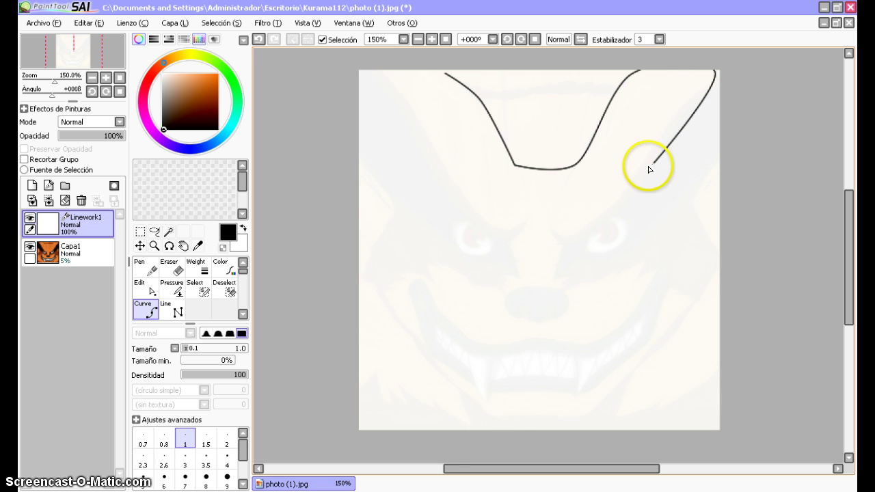
pyautogui.moveTo(611, 203); pyautogui.dragTo(600, 225)
pyautogui.click(573, 241)
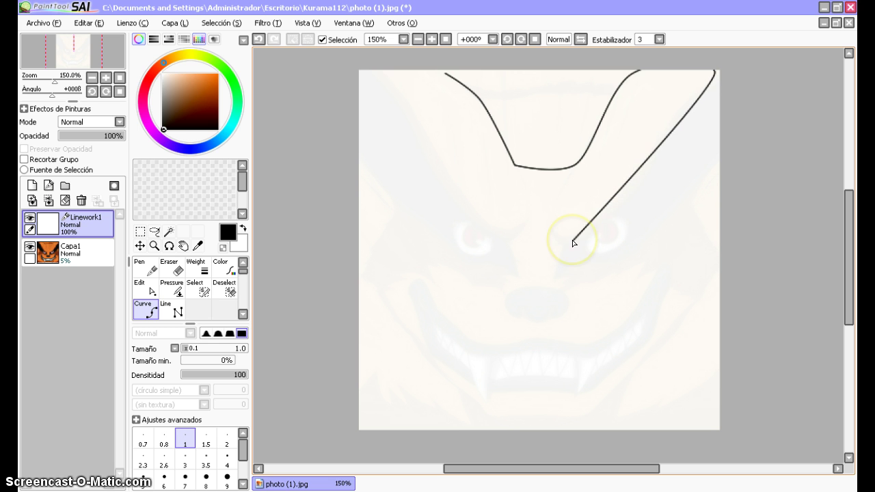
pyautogui.click(575, 241)
pyautogui.click(576, 241)
pyautogui.click(579, 237)
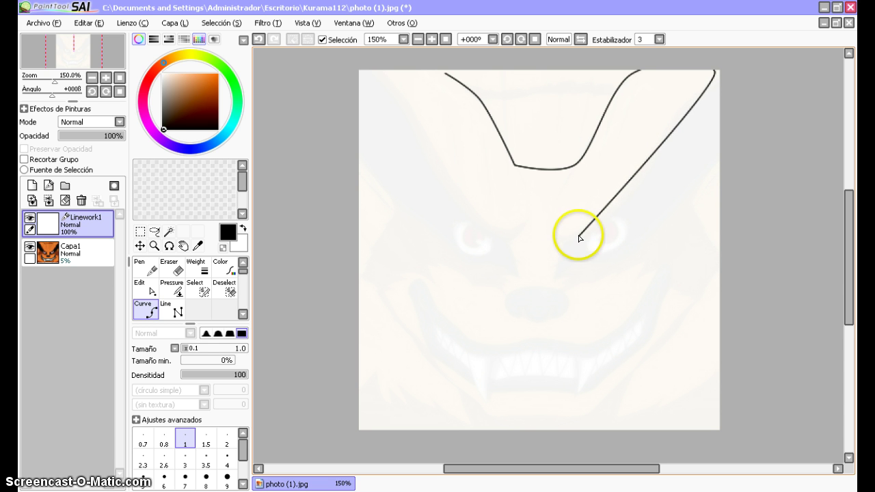
# Curve the right marking's outline into a small spike pointing up beside the nose bridge.
pyautogui.click(558, 238)
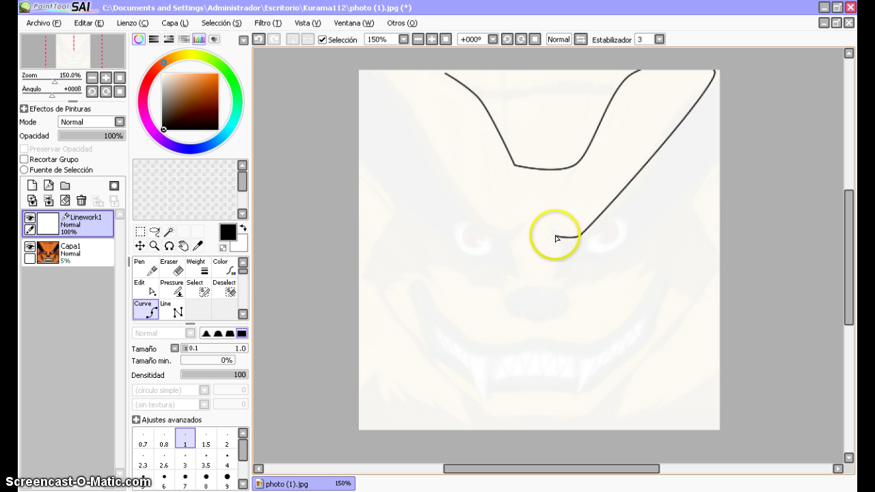
pyautogui.click(551, 230)
pyautogui.click(555, 228)
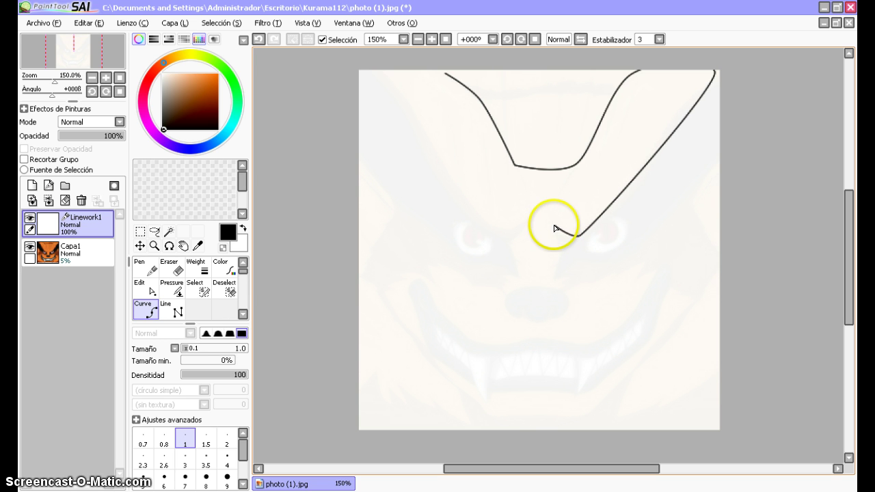
pyautogui.rightClick(557, 223)
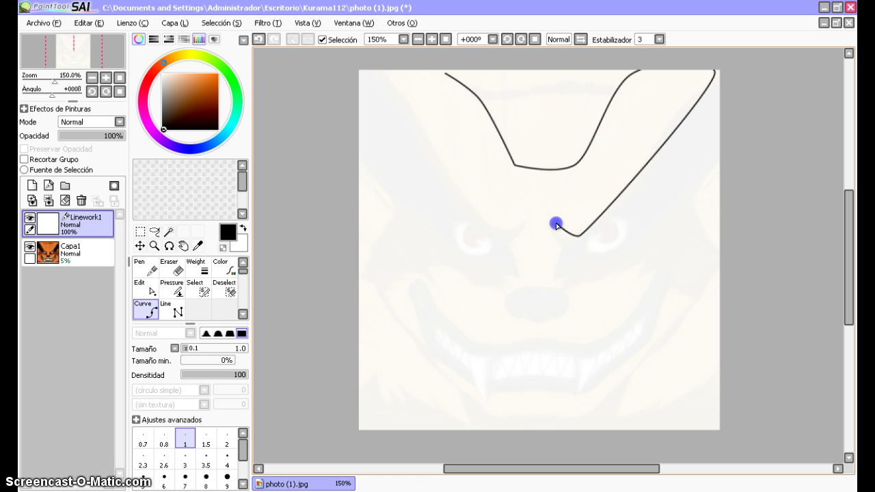
pyautogui.click(555, 230)
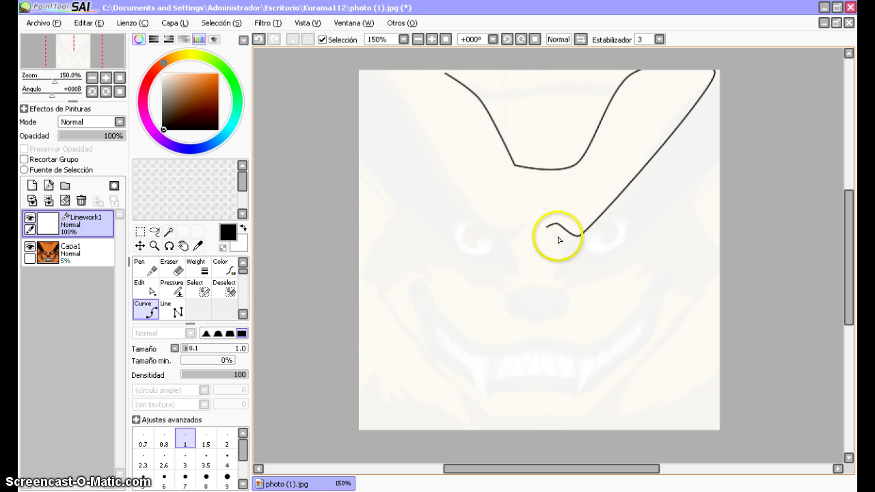
pyautogui.click(559, 236)
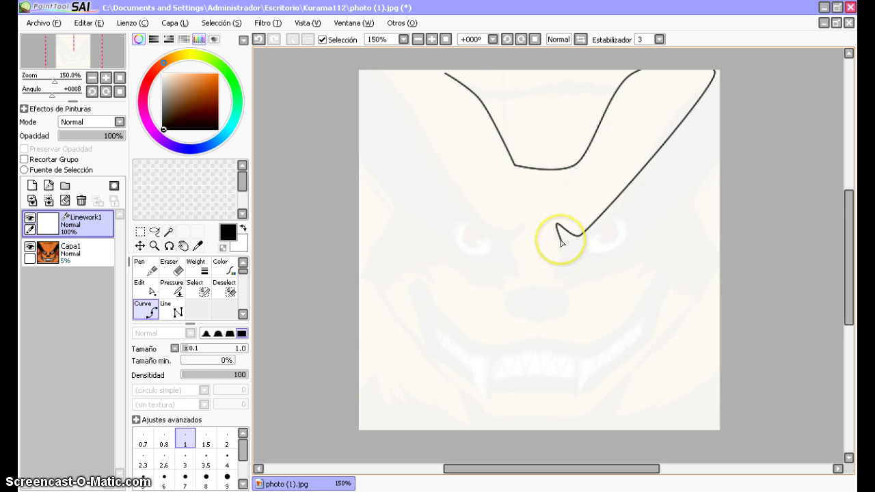
pyautogui.click(562, 243)
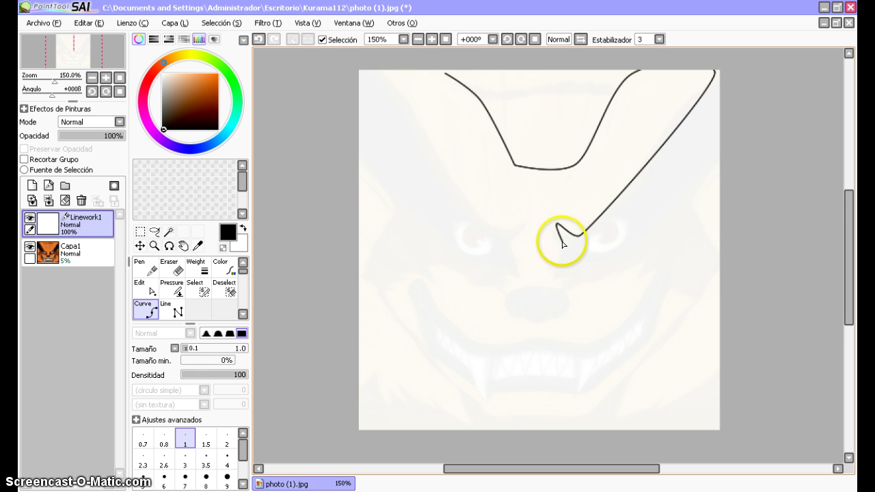
# Trace the right marking's lower tip beside the nose and its edge curving beneath the right eye.
pyautogui.click(553, 279)
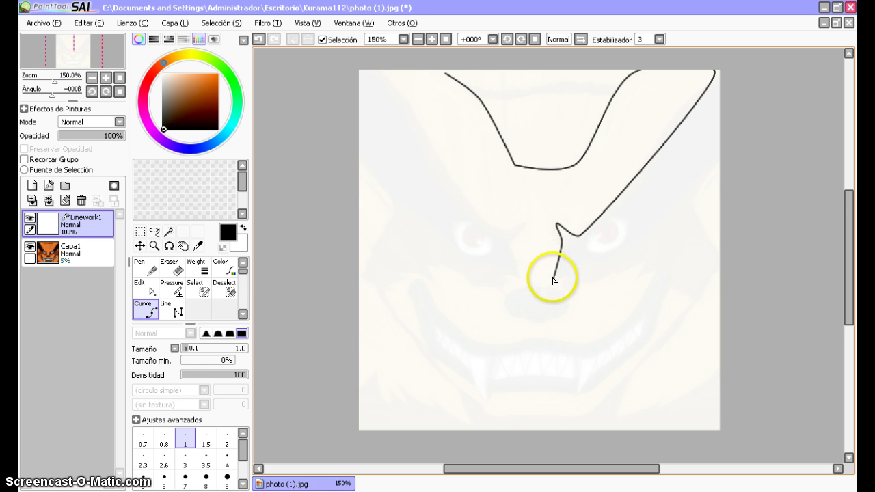
pyautogui.click(581, 260)
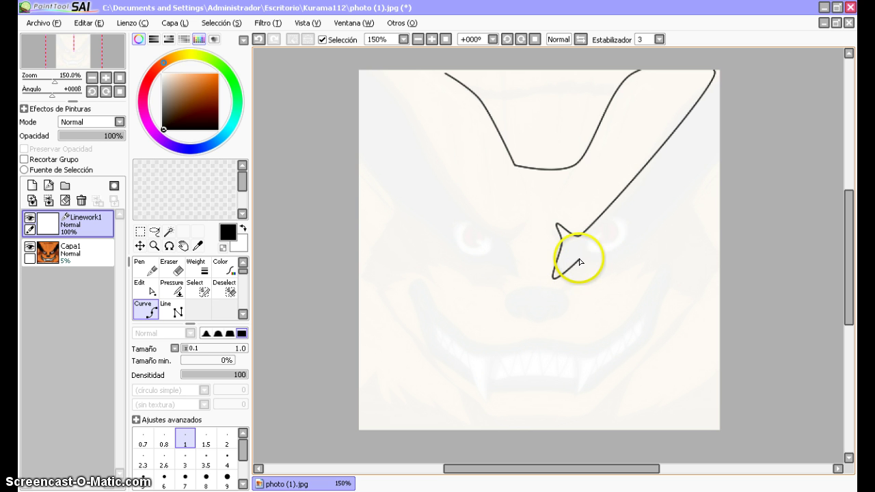
pyautogui.click(582, 262)
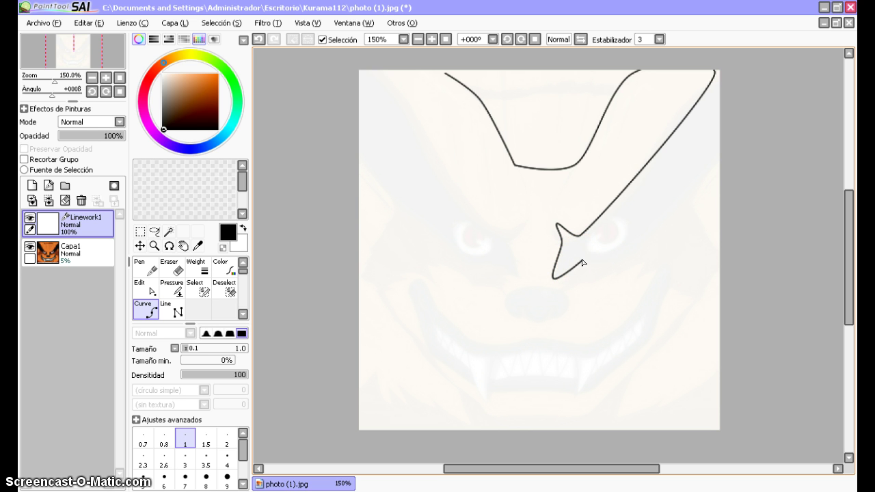
pyautogui.click(579, 258)
pyautogui.moveTo(588, 261); pyautogui.dragTo(605, 264)
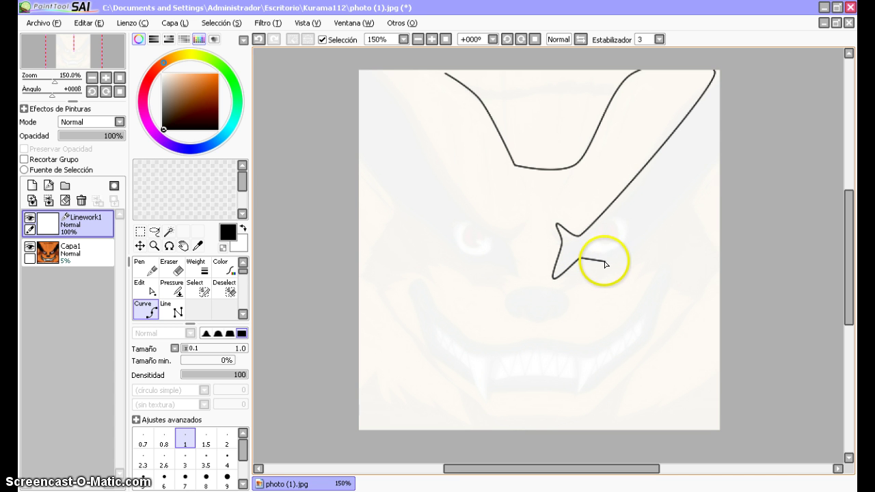
pyautogui.click(630, 248)
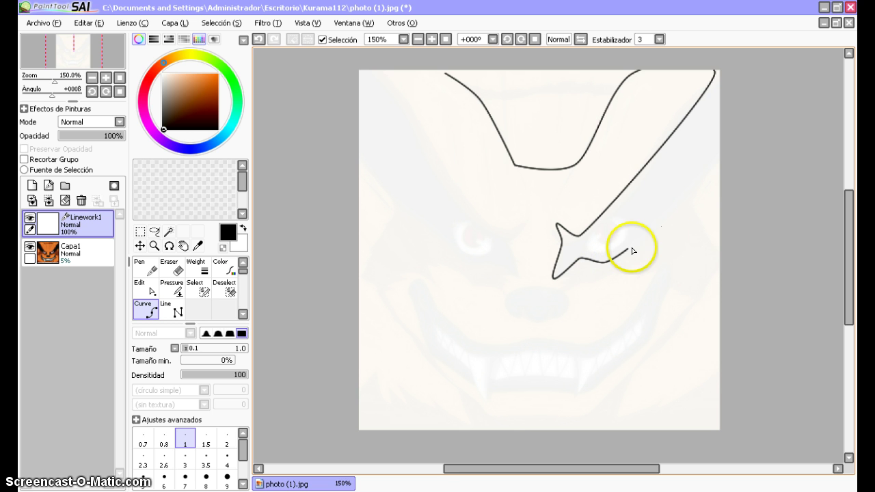
# Extend the right marking's lower edge to the canvas's right border and close the outline at the ear tip.
pyautogui.click(717, 167)
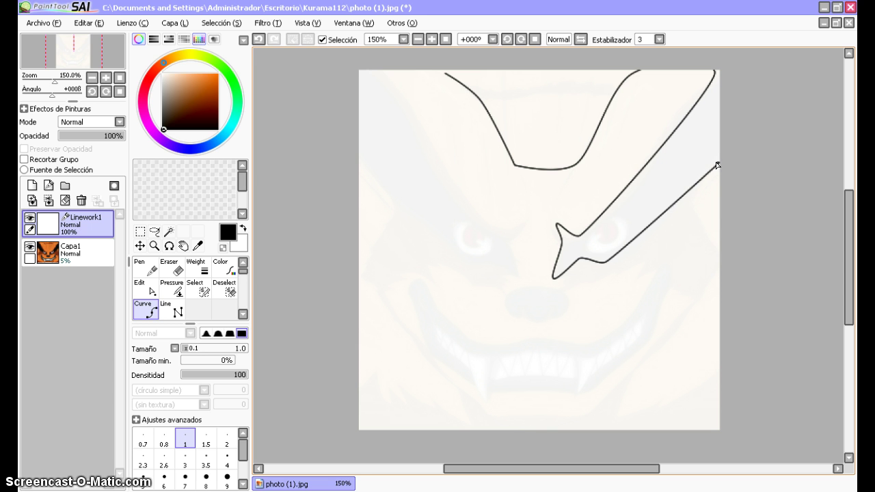
pyautogui.moveTo(717, 166); pyautogui.dragTo(715, 79)
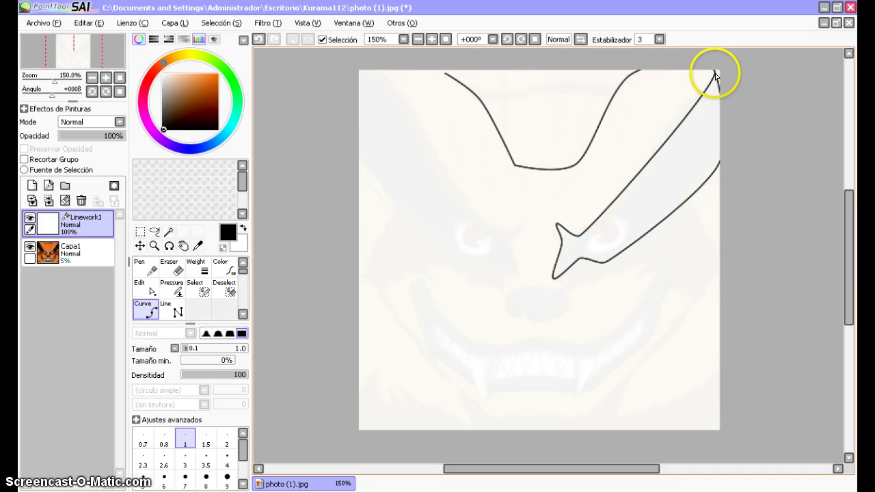
pyautogui.click(715, 73)
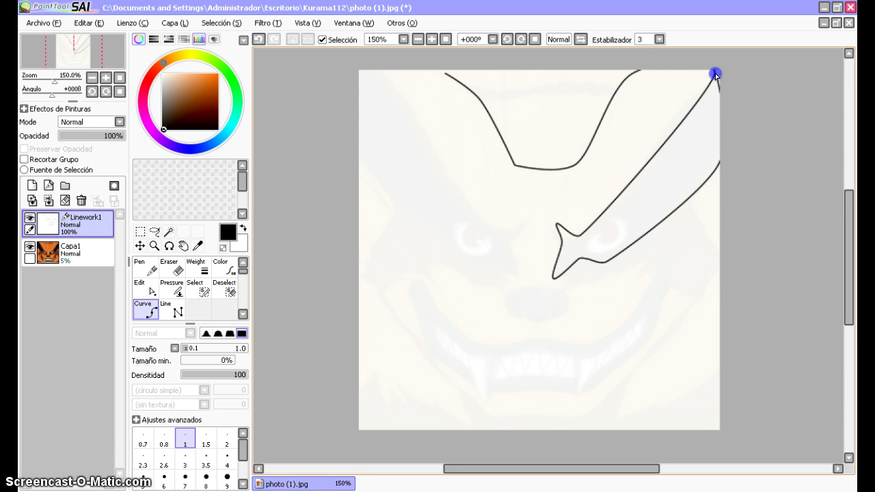
pyautogui.click(738, 76)
pyautogui.moveTo(796, 356); pyautogui.dragTo(520, 100)
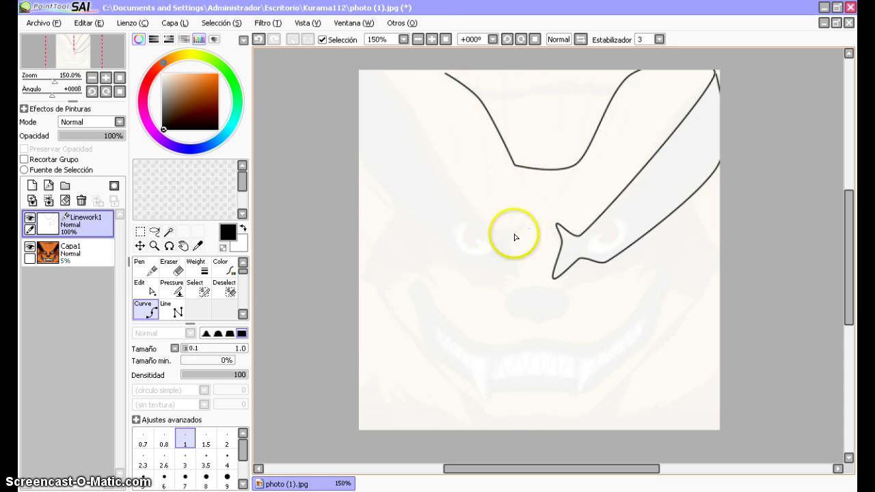
# Trace the upper edge of the left dark marking from the canvas top down over the left eye to its inner spike.
pyautogui.click(375, 73)
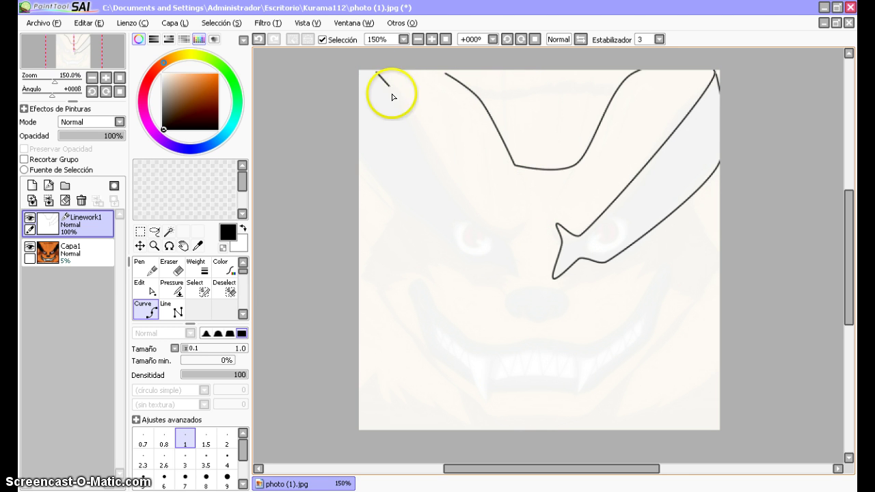
pyautogui.click(458, 207)
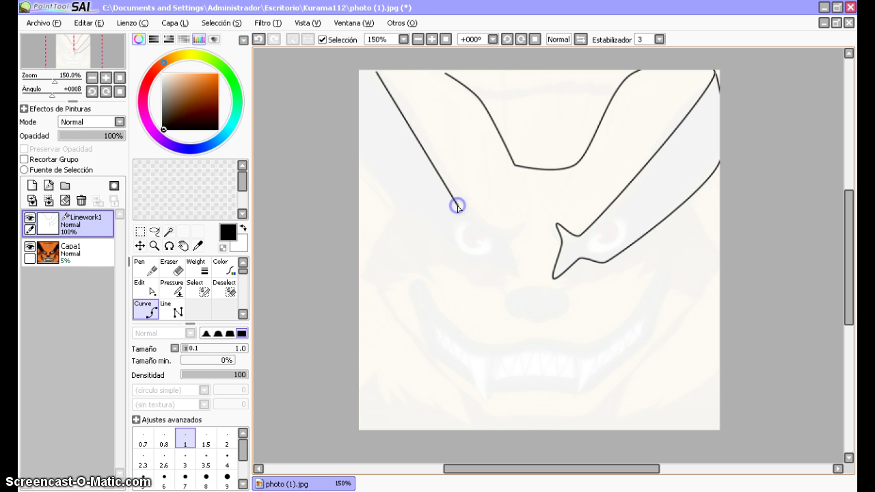
pyautogui.click(513, 229)
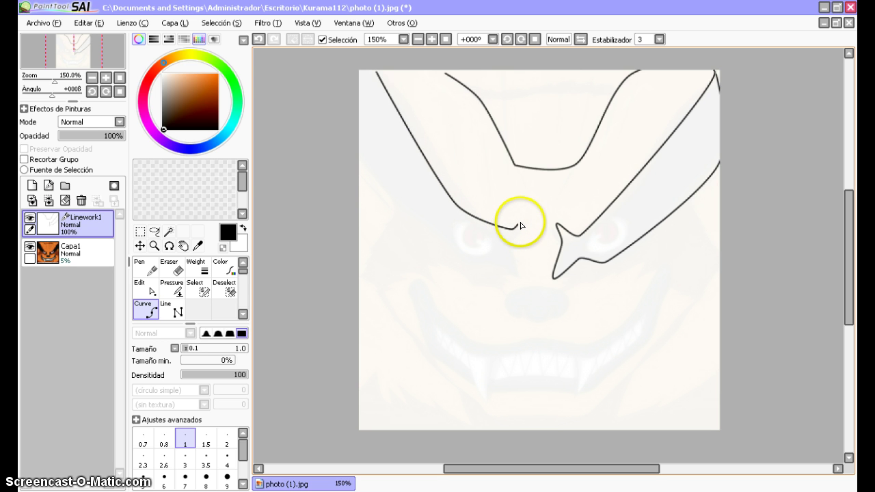
pyautogui.click(521, 222)
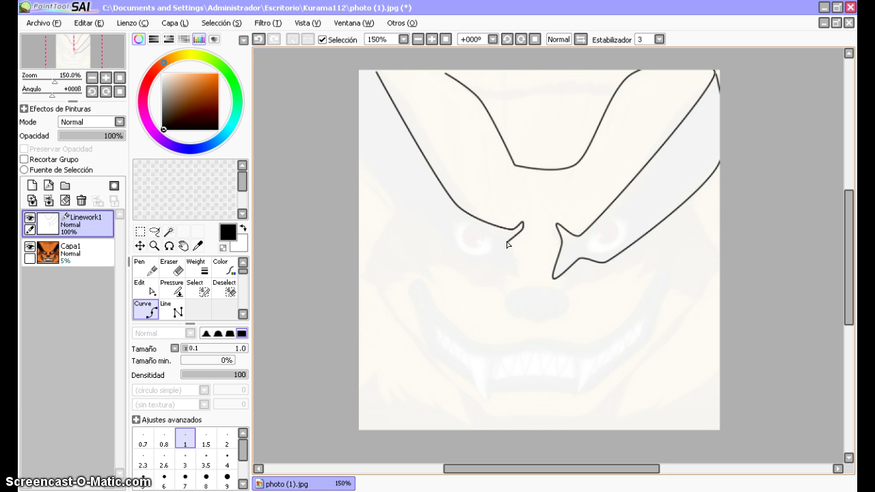
# Trace the left marking's lower tip beside the nose and its edge curving beneath the left eye.
pyautogui.click(518, 270)
pyautogui.click(498, 265)
pyautogui.click(455, 255)
pyautogui.click(452, 254)
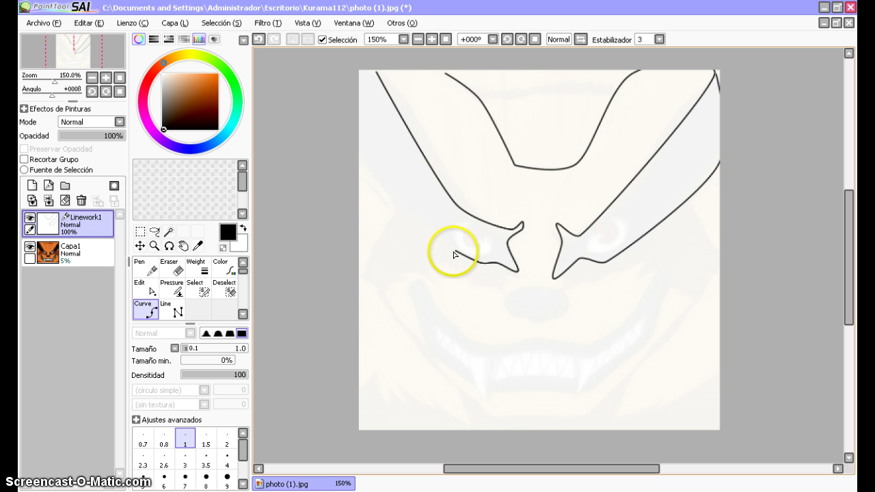
pyautogui.click(457, 258)
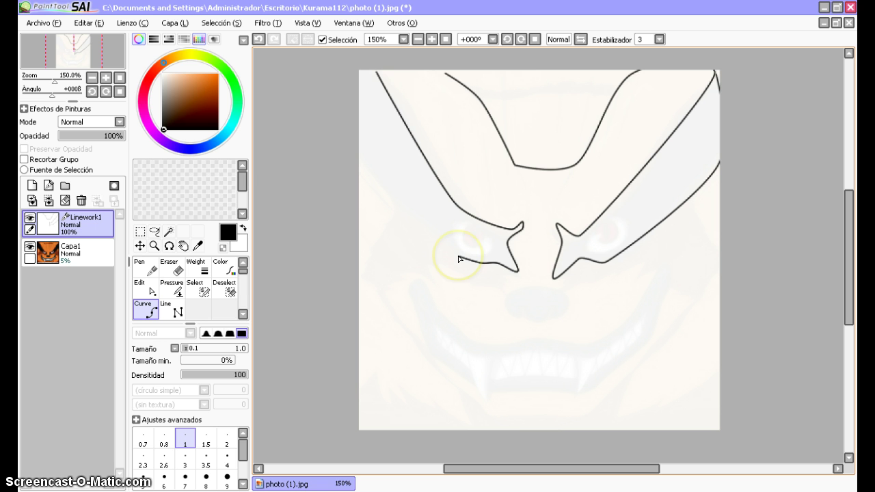
pyautogui.click(461, 258)
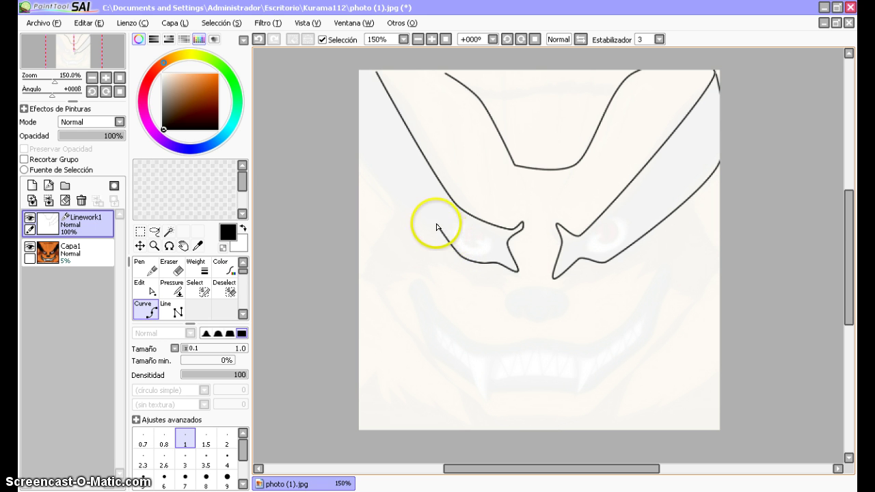
# Extend the left marking's lower edge up to the canvas's left border and end the curve there.
pyautogui.click(418, 199)
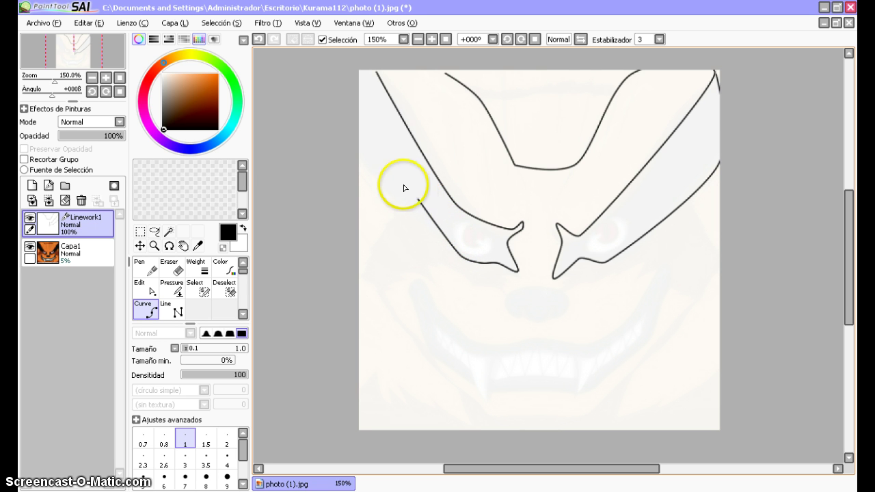
pyautogui.click(357, 155)
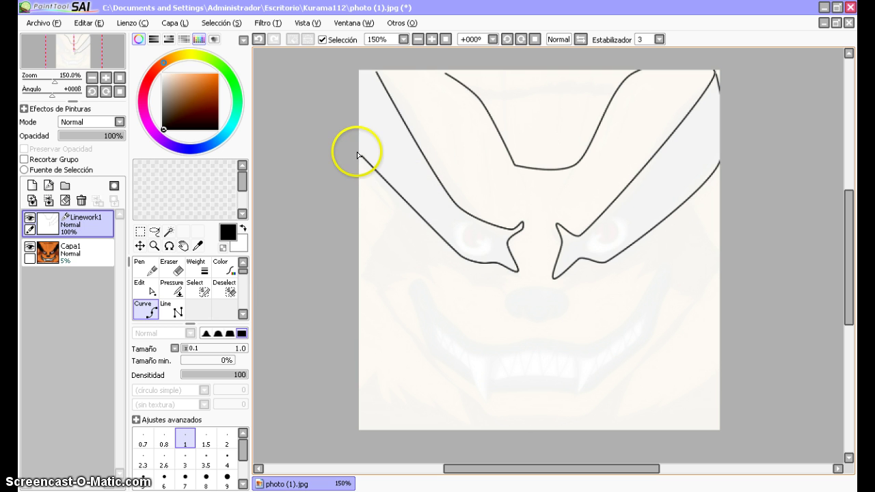
pyautogui.rightClick(357, 155)
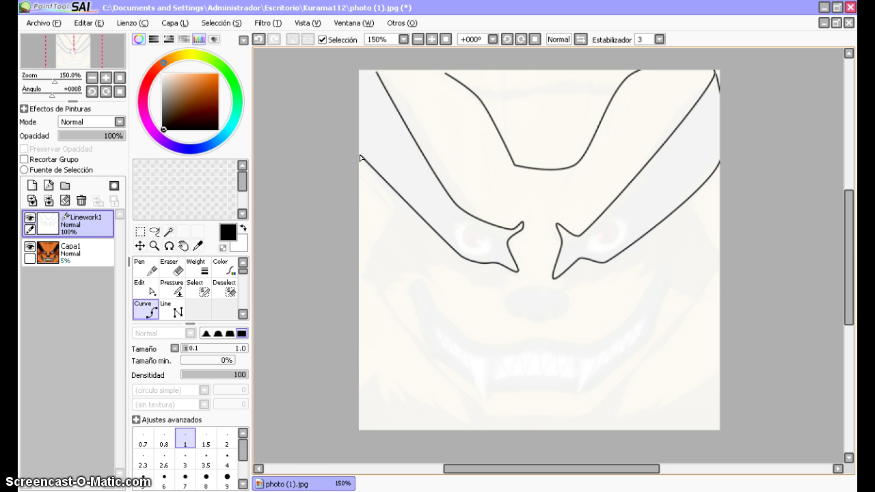
pyautogui.click(362, 169)
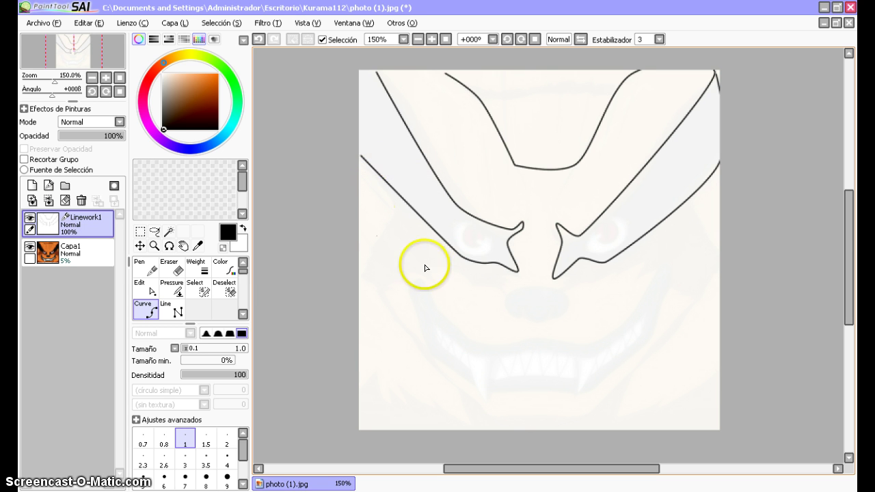
# Trace the left eye's upper edge inside the marking and curve it around the inner corner.
pyautogui.click(453, 223)
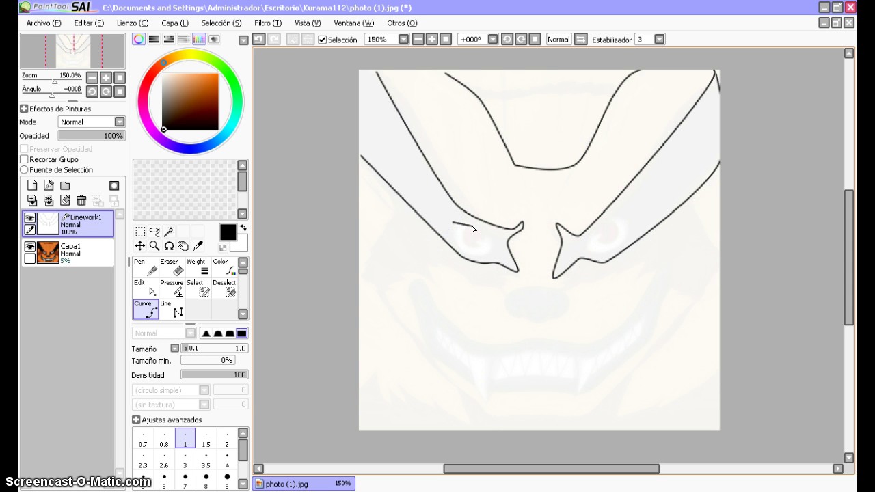
pyautogui.click(462, 223)
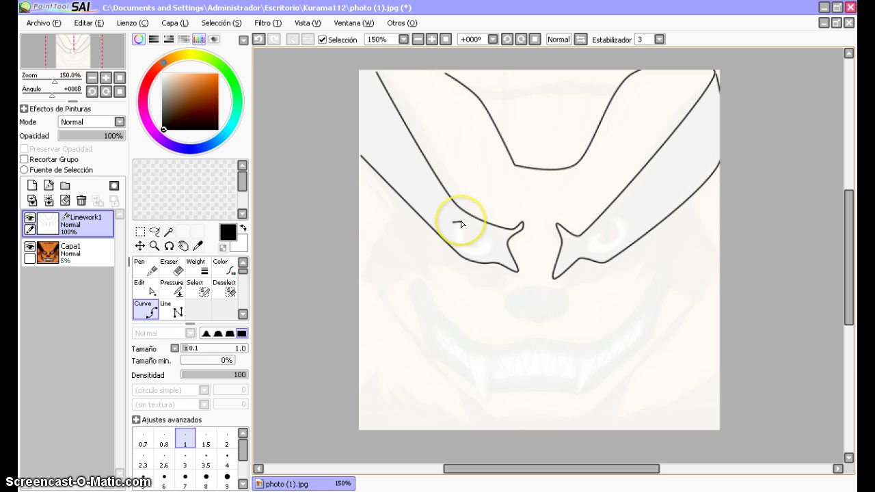
pyautogui.click(494, 240)
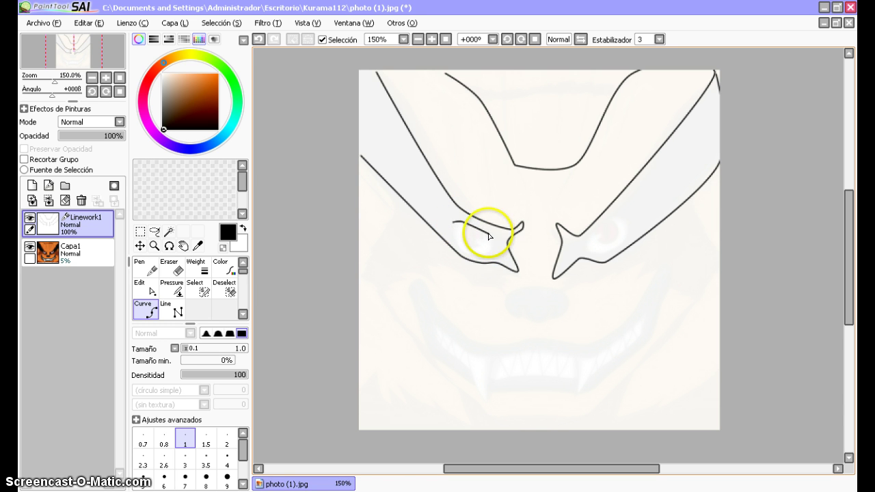
pyautogui.click(488, 234)
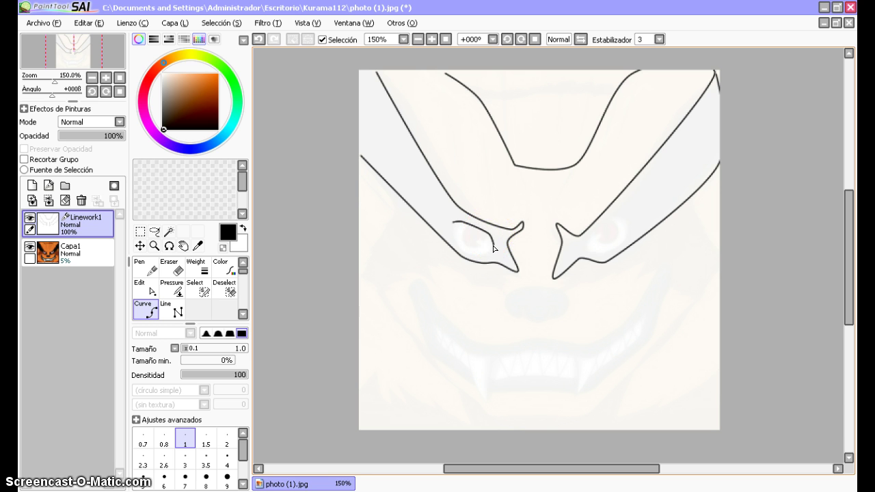
pyautogui.click(491, 251)
# Trace the left eye's lower edge and outer side, closing the outline at its upper outer corner.
pyautogui.click(468, 254)
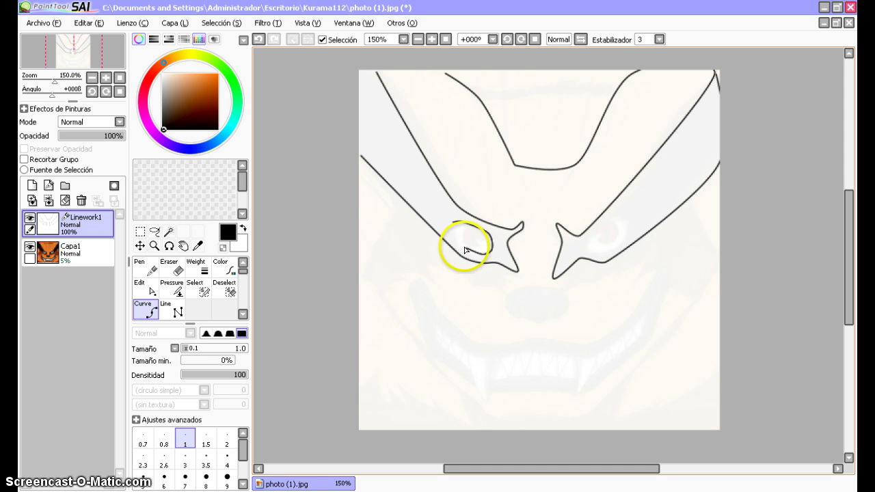
pyautogui.moveTo(470, 253); pyautogui.dragTo(455, 236)
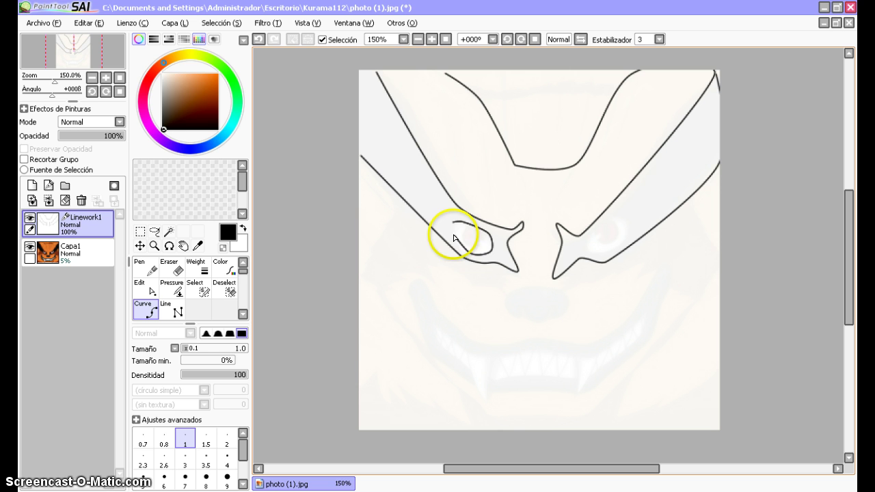
pyautogui.click(456, 242)
pyautogui.click(452, 229)
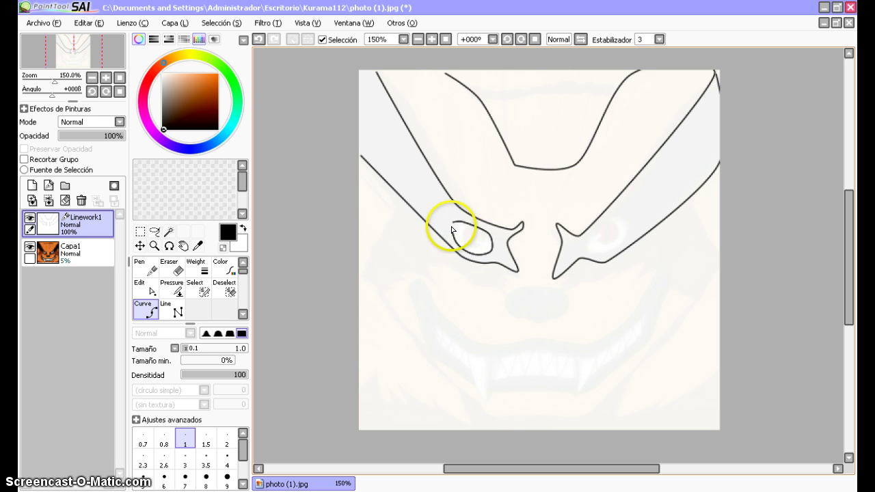
pyautogui.click(453, 223)
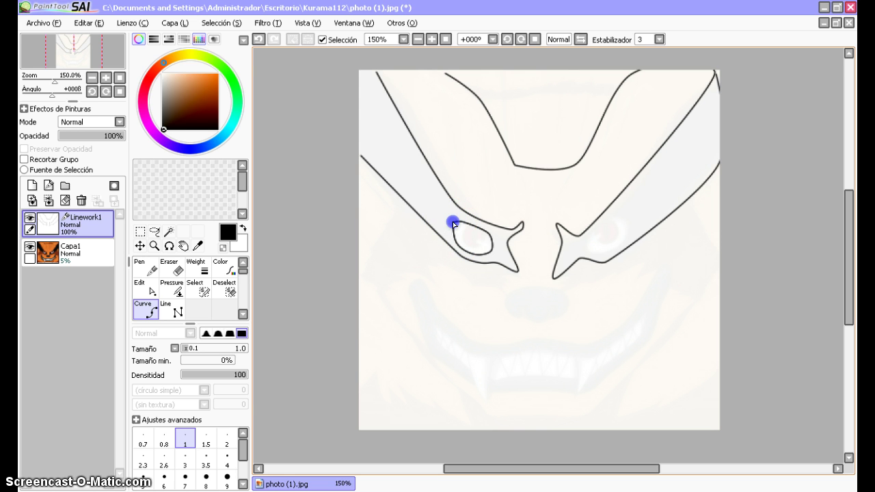
pyautogui.press('Escape')
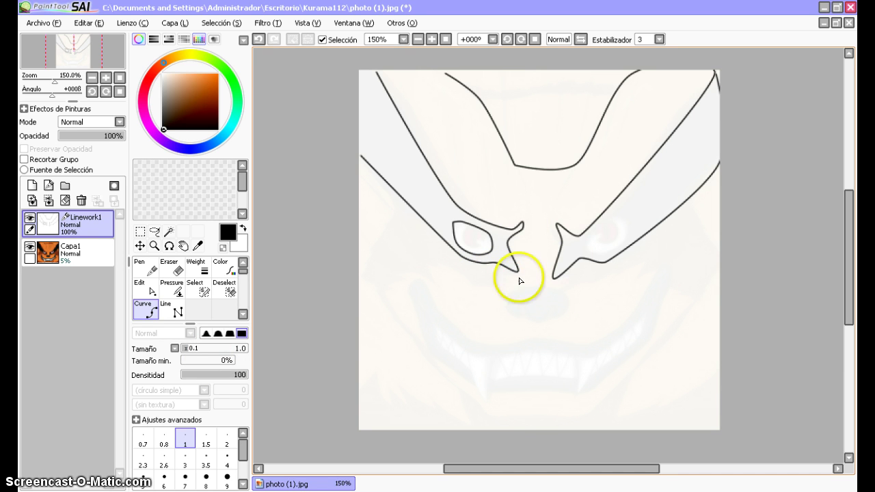
# Trace a closed oval outline around the right eye inside the right marking.
pyautogui.click(601, 252)
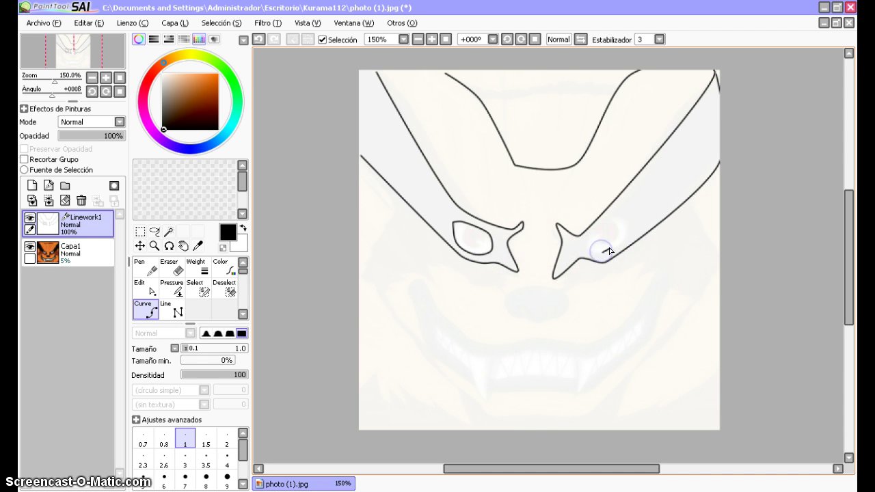
pyautogui.moveTo(608, 252); pyautogui.dragTo(624, 220)
pyautogui.click(613, 219)
pyautogui.click(613, 218)
pyautogui.moveTo(596, 231); pyautogui.dragTo(586, 248)
pyautogui.click(586, 246)
pyautogui.click(600, 253)
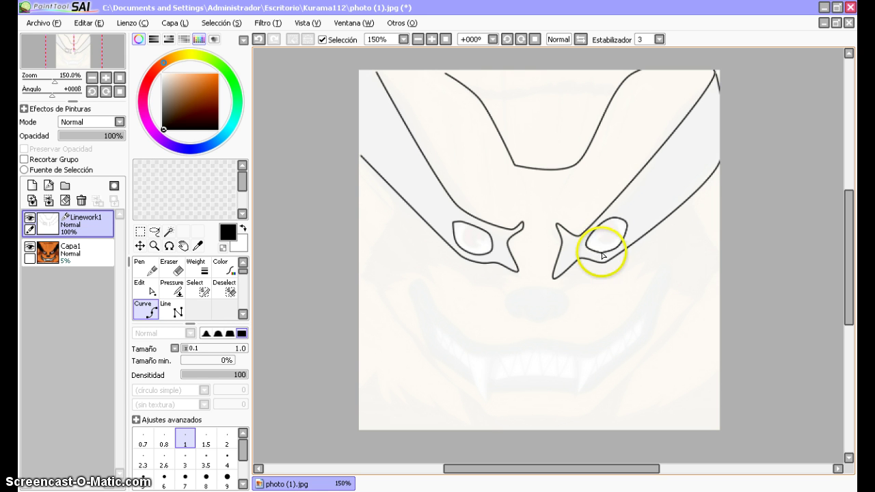
pyautogui.doubleClick(602, 253)
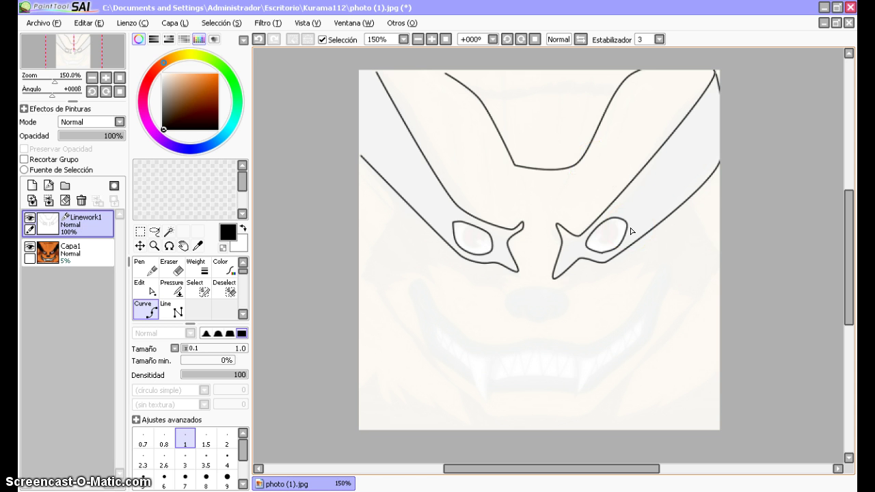
# Trace the nose's top edge as a shallow arch ending at its upper right side.
pyautogui.click(486, 344)
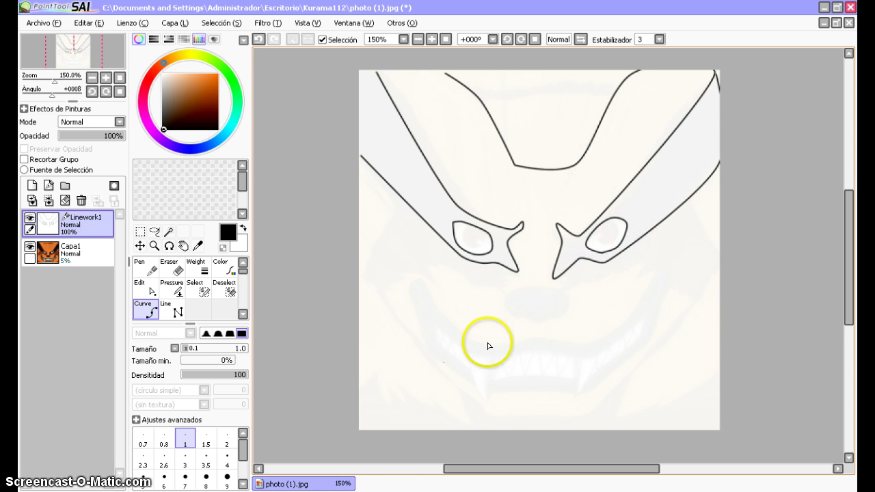
pyautogui.click(275, 436)
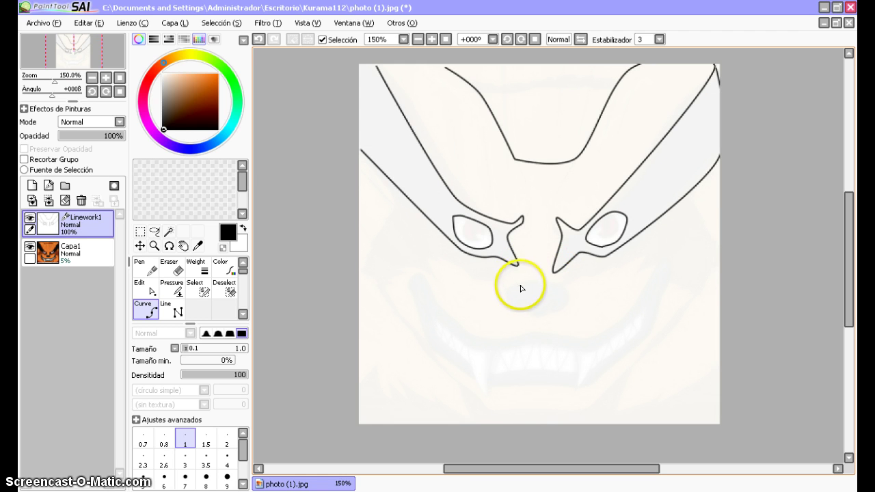
pyautogui.moveTo(521, 288); pyautogui.dragTo(519, 286)
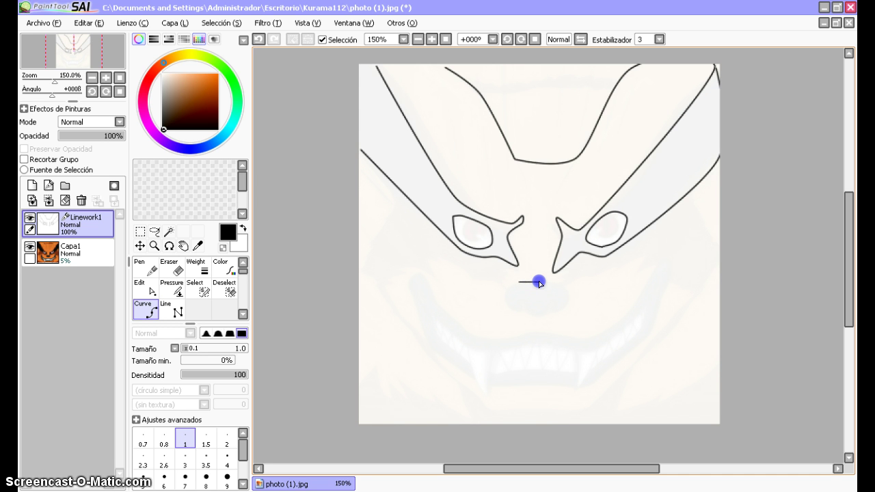
pyautogui.moveTo(539, 283); pyautogui.dragTo(544, 285)
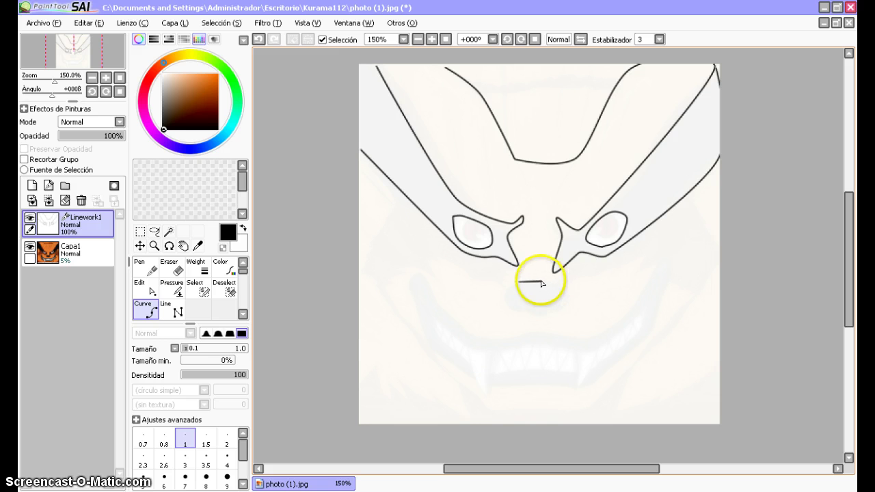
pyautogui.click(541, 283)
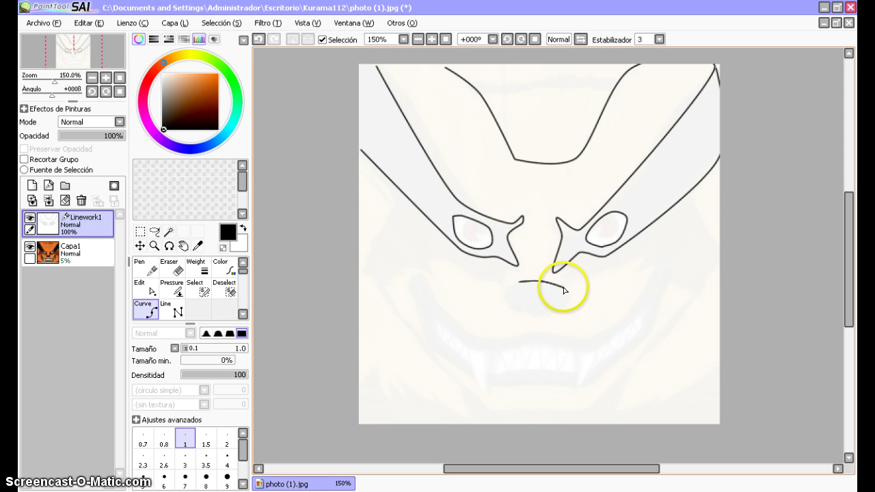
pyautogui.click(563, 290)
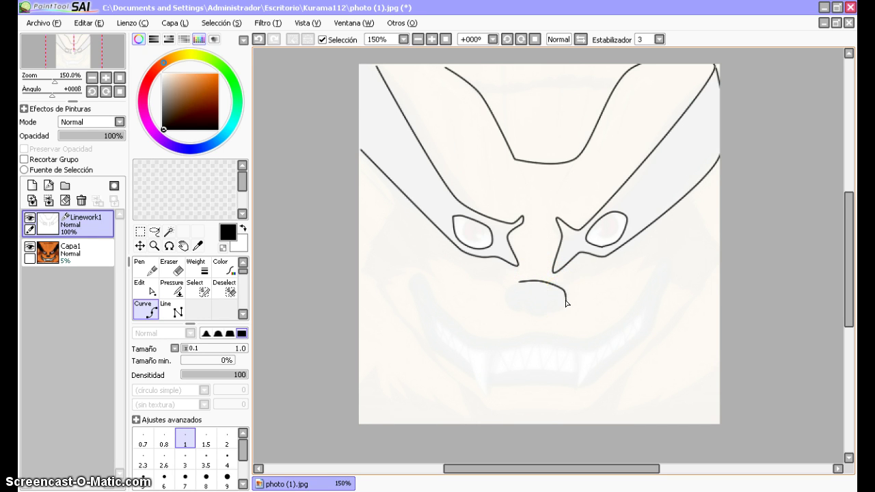
# Continue the nose outline down the right side with a nostril notch at the bottom, and trace its rounded left side.
pyautogui.click(566, 302)
pyautogui.click(541, 318)
pyautogui.click(537, 313)
pyautogui.press('Escape')
pyautogui.rightClick(507, 290)
pyautogui.rightClick(508, 302)
# Shape the left nostril notch along the nose's lower edge and close the outline at the bottom centre.
pyautogui.click(521, 310)
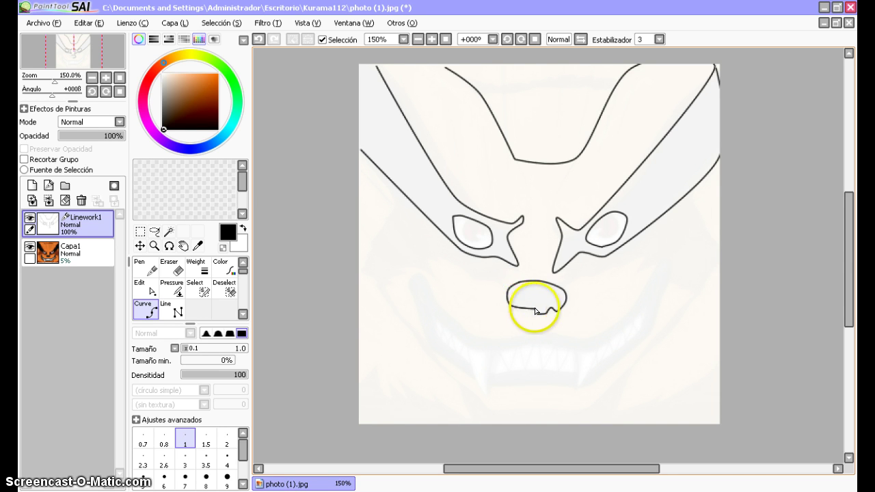
pyautogui.moveTo(517, 312); pyautogui.dragTo(522, 311)
pyautogui.rightClick(522, 312)
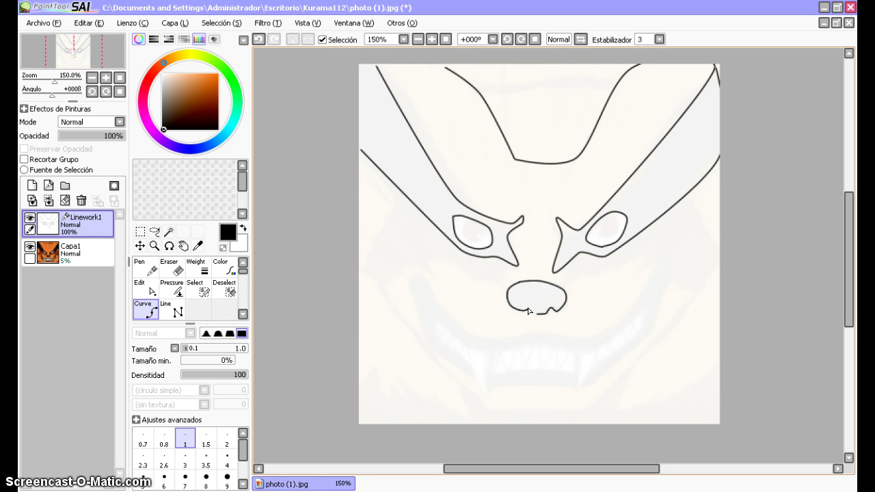
pyautogui.click(528, 311)
pyautogui.click(535, 313)
pyautogui.click(535, 315)
pyautogui.rightClick(534, 314)
# Draw the head's side contour from beneath the right marking, curving down to the canvas's right border.
pyautogui.moveTo(549, 308); pyautogui.dragTo(590, 230)
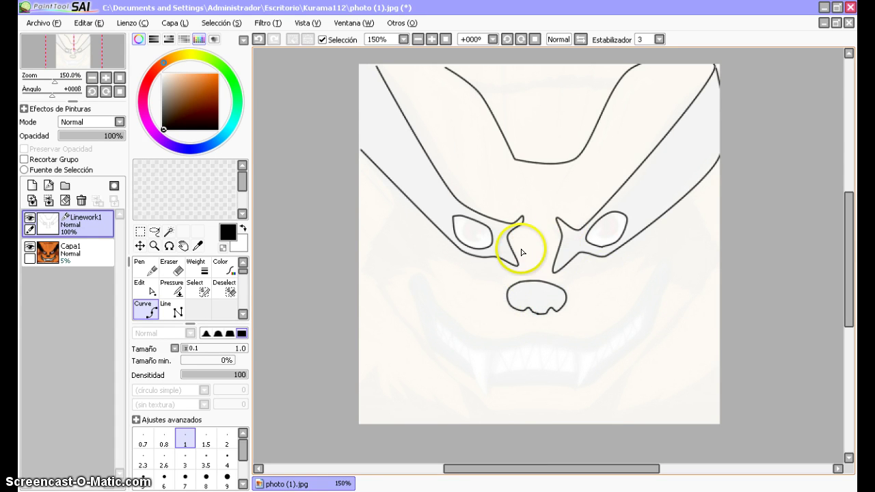
pyautogui.moveTo(589, 276)
pyautogui.mouseDown()
pyautogui.moveTo(622, 216)
pyautogui.moveTo(614, 233)
pyautogui.moveTo(623, 261)
pyautogui.moveTo(649, 276)
pyautogui.moveTo(637, 278)
pyautogui.moveTo(691, 234)
pyautogui.moveTo(708, 210)
pyautogui.moveTo(688, 193)
pyautogui.moveTo(718, 246)
pyautogui.moveTo(695, 212)
pyautogui.mouseUp()
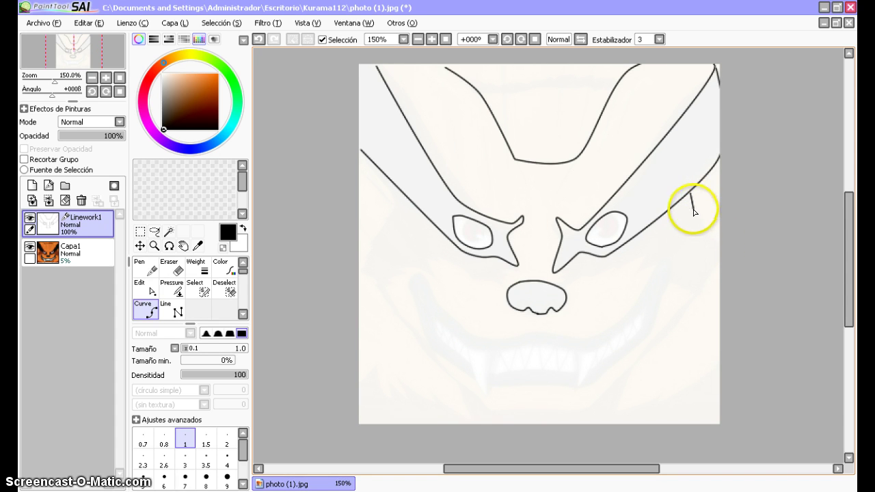
pyautogui.doubleClick(694, 210)
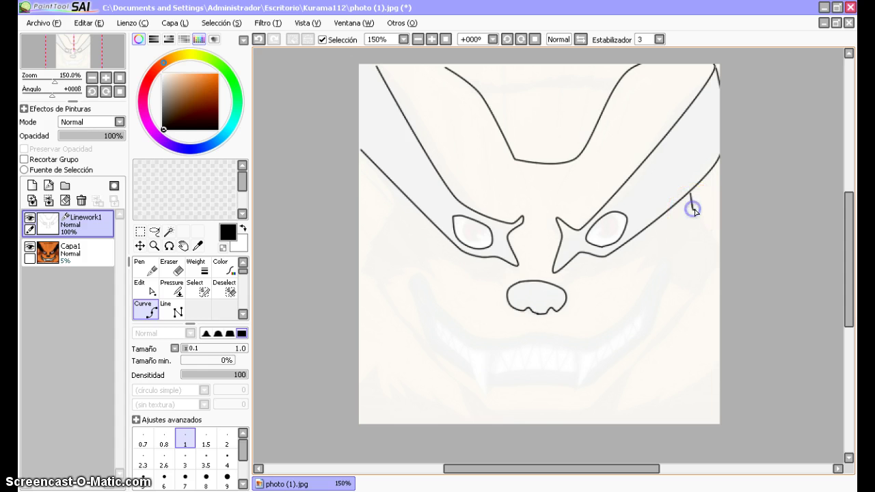
pyautogui.doubleClick(717, 242)
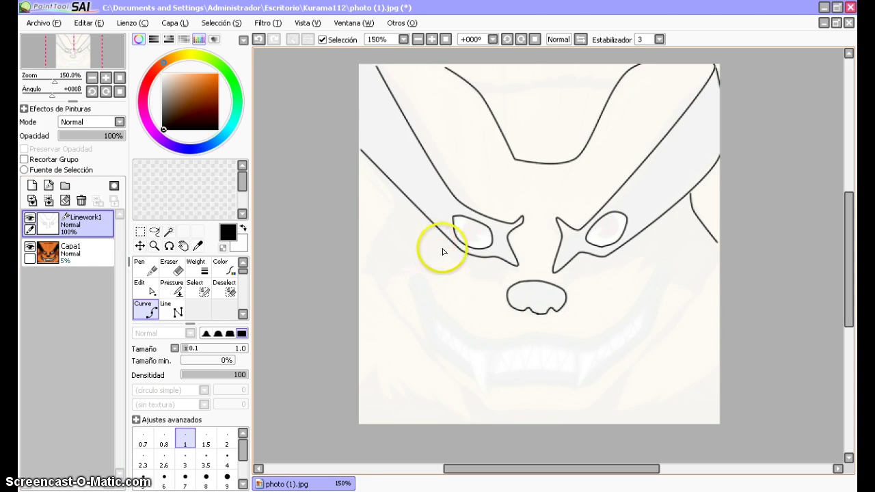
# Trace the head's left side contour from the canvas border below the marking, bulging inward and back down toward the border.
pyautogui.click(361, 169)
pyautogui.click(392, 201)
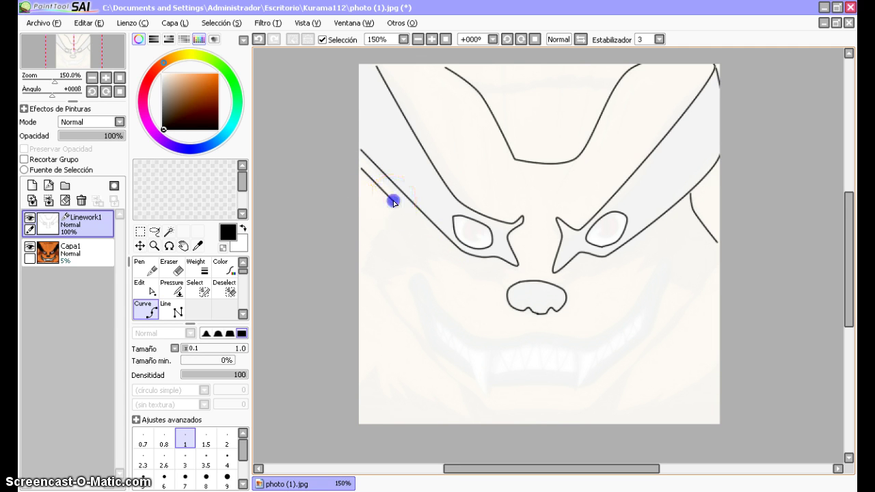
pyautogui.doubleClick(373, 242)
# Extend the left side contour downward as a jagged fur edge ending at the canvas's left border.
pyautogui.click(368, 251)
pyautogui.click(369, 256)
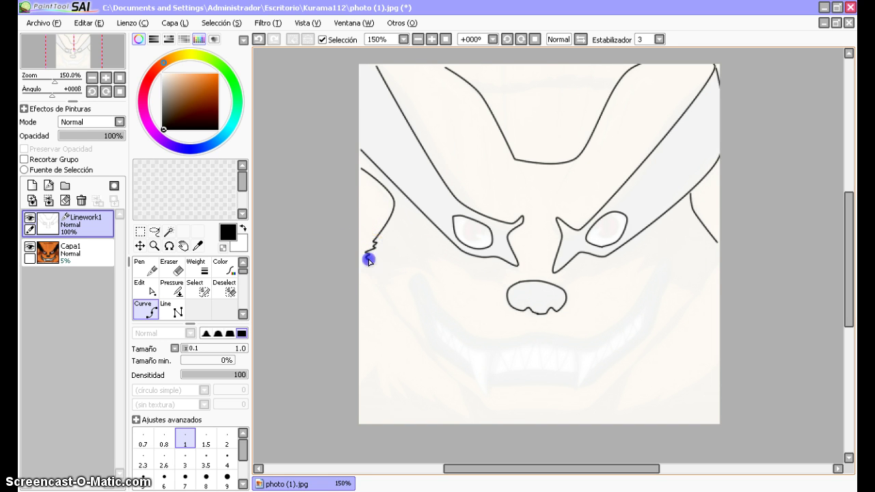
pyautogui.click(363, 274)
pyautogui.click(365, 275)
pyautogui.click(363, 290)
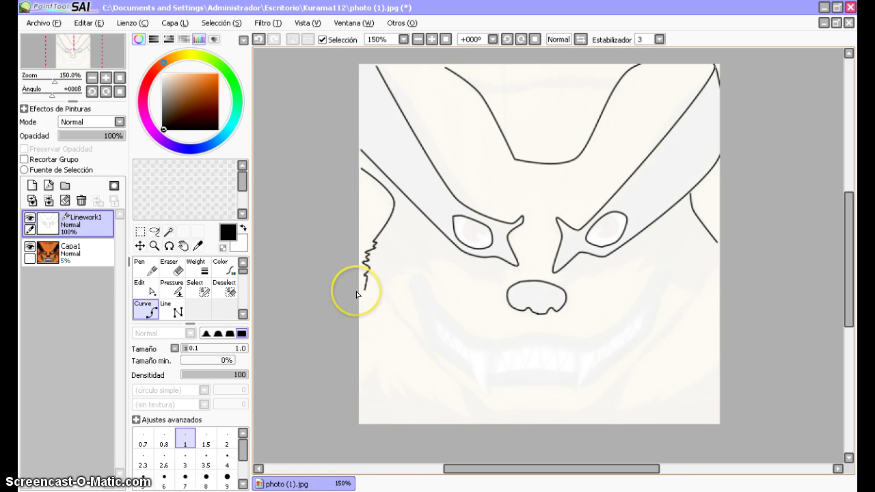
pyautogui.click(358, 287)
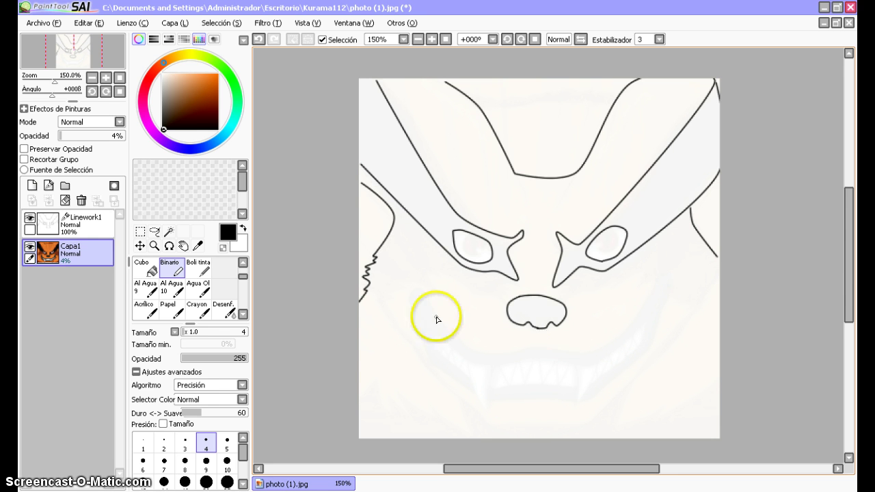
# On the linework layer, trace the upper lip from the mouth's right corner, dipping beneath the nose and rising to the left corner.
pyautogui.click(77, 228)
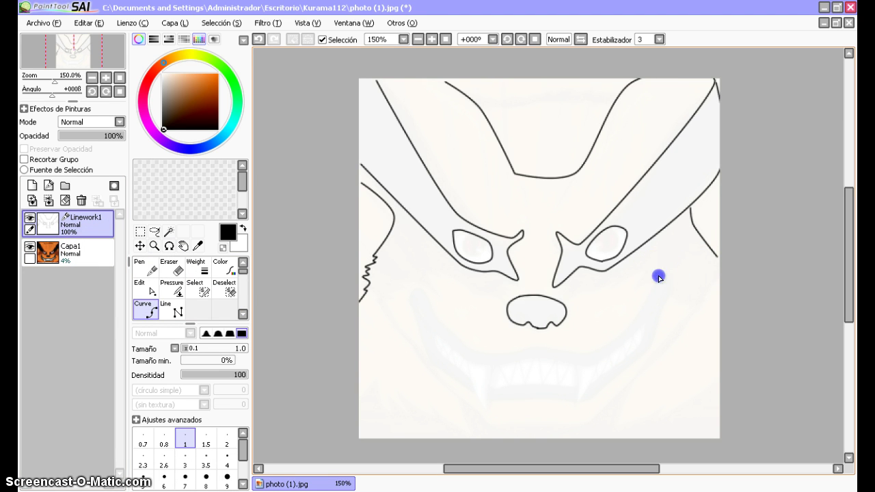
pyautogui.click(646, 303)
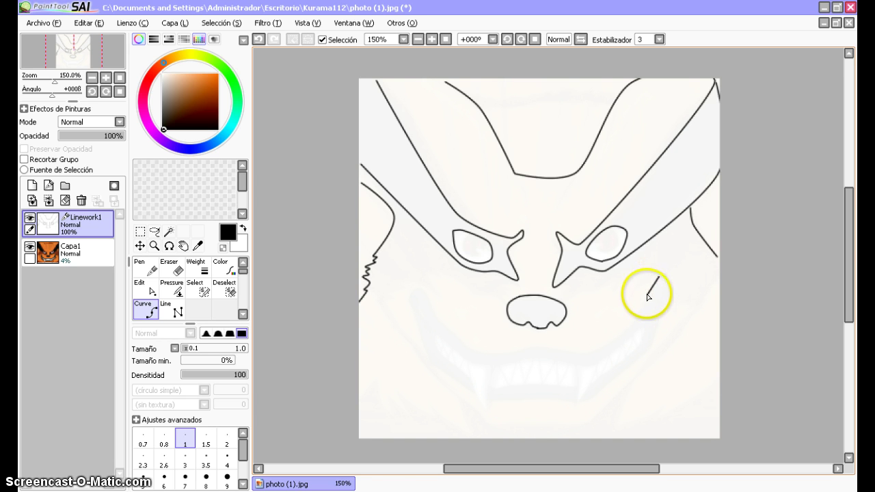
pyautogui.click(646, 294)
pyautogui.click(639, 311)
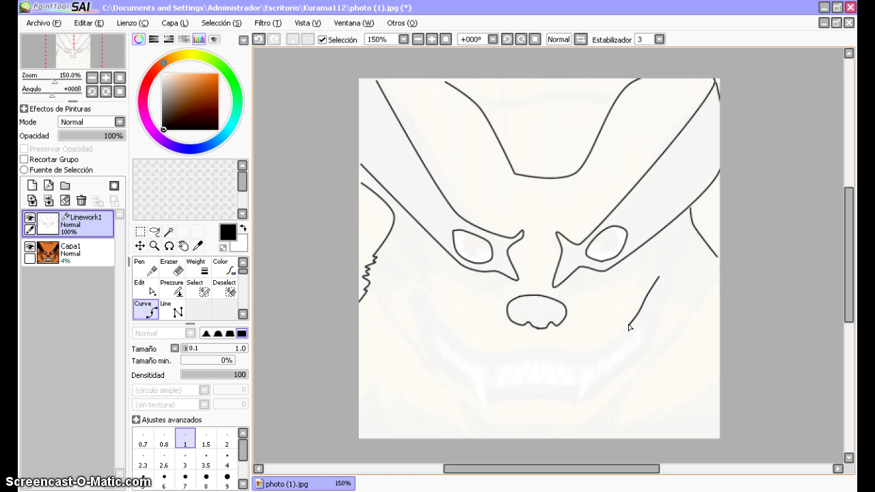
pyautogui.click(630, 326)
pyautogui.click(590, 352)
pyautogui.click(574, 353)
pyautogui.click(534, 348)
pyautogui.doubleClick(497, 354)
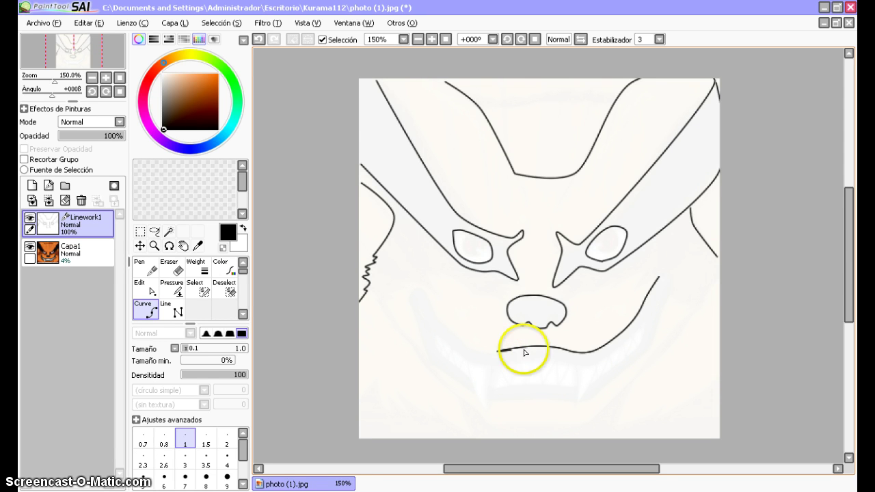
pyautogui.click(453, 336)
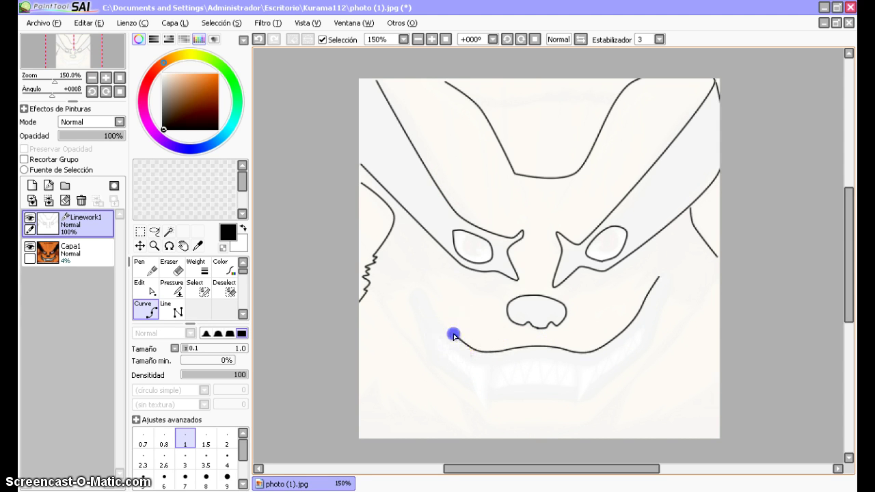
pyautogui.click(420, 290)
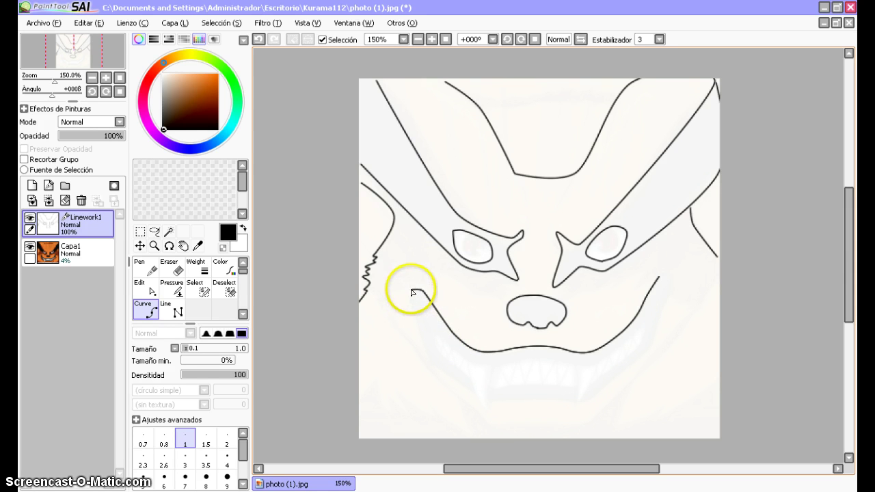
# Round off the mouth's left corner and trace the lower lip edge down to the left fang.
pyautogui.click(410, 290)
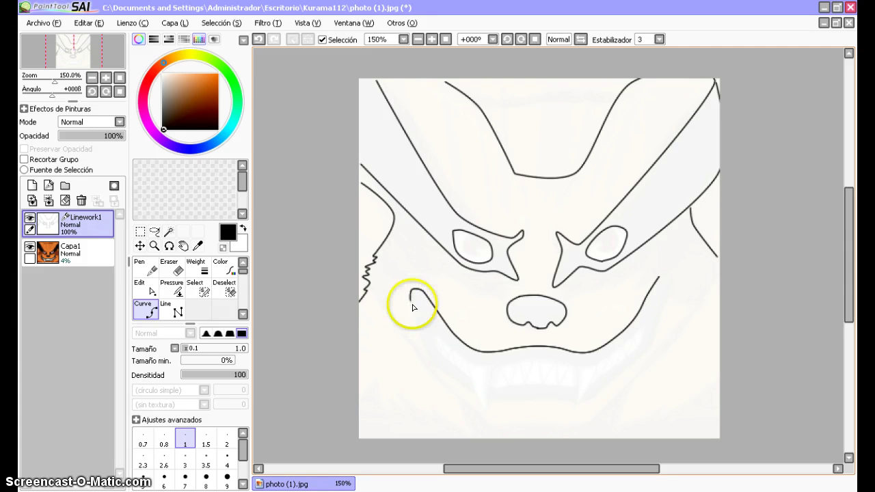
pyautogui.click(425, 352)
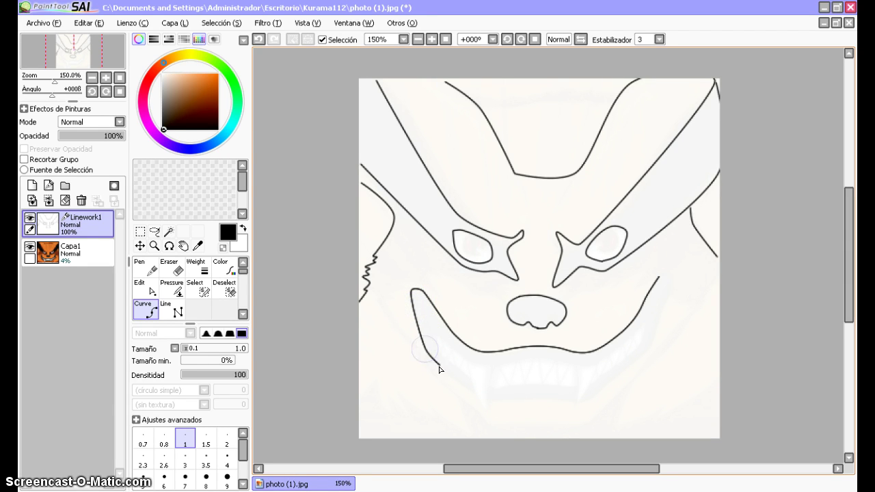
pyautogui.doubleClick(445, 370)
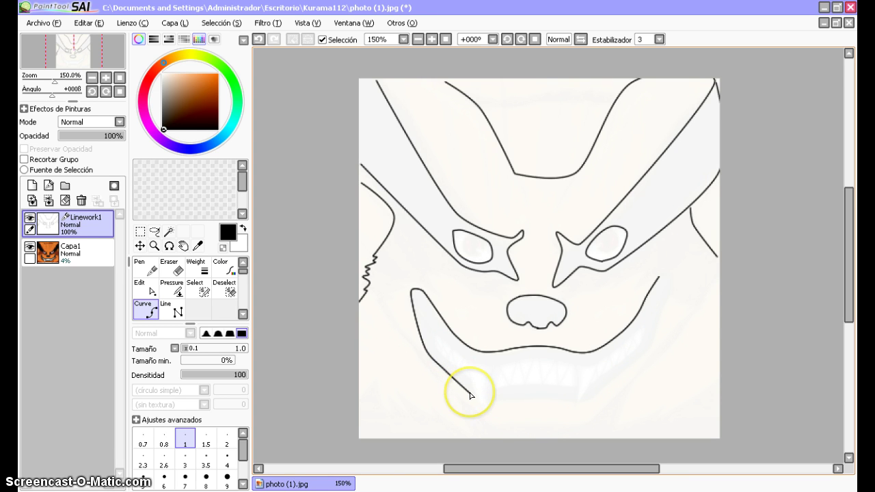
pyautogui.click(470, 392)
pyautogui.moveTo(471, 392)
pyautogui.mouseDown()
pyautogui.moveTo(484, 411)
pyautogui.moveTo(479, 407)
pyautogui.mouseUp()
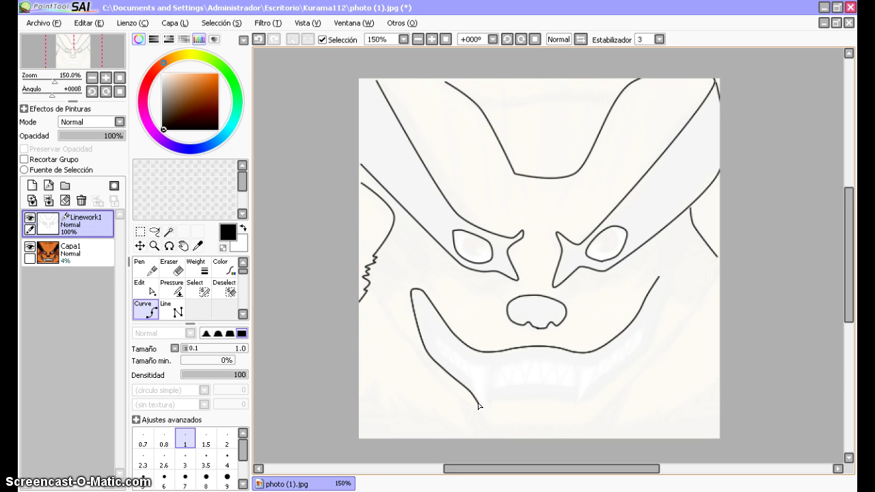
pyautogui.moveTo(479, 406); pyautogui.dragTo(470, 388)
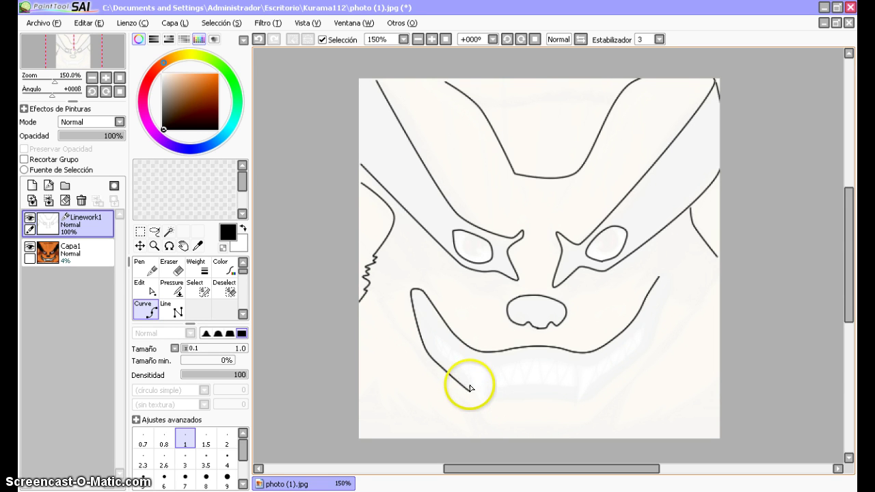
# Draw the nearly flat lower lip edge between the left and right fangs.
pyautogui.click(492, 402)
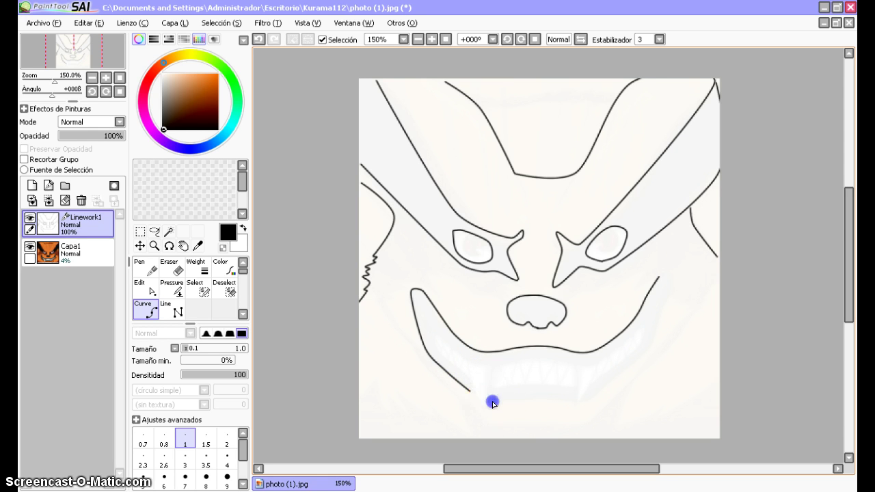
pyautogui.moveTo(493, 402)
pyautogui.mouseDown()
pyautogui.moveTo(579, 403)
pyautogui.moveTo(517, 403)
pyautogui.moveTo(557, 401)
pyautogui.mouseUp()
pyautogui.click(574, 403)
# Trace the lower lip's right side from the right fang up to the mouth's right corner, joining the upper lip.
pyautogui.moveTo(583, 404); pyautogui.dragTo(584, 403)
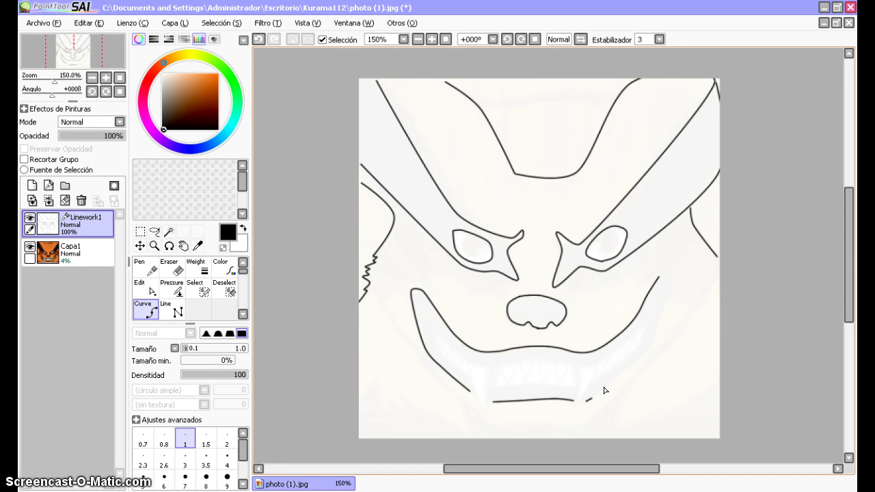
pyautogui.click(604, 390)
pyautogui.moveTo(624, 367); pyautogui.dragTo(631, 363)
pyautogui.click(650, 348)
pyautogui.moveTo(668, 289)
pyautogui.mouseDown()
pyautogui.moveTo(667, 302)
pyautogui.moveTo(666, 290)
pyautogui.mouseUp()
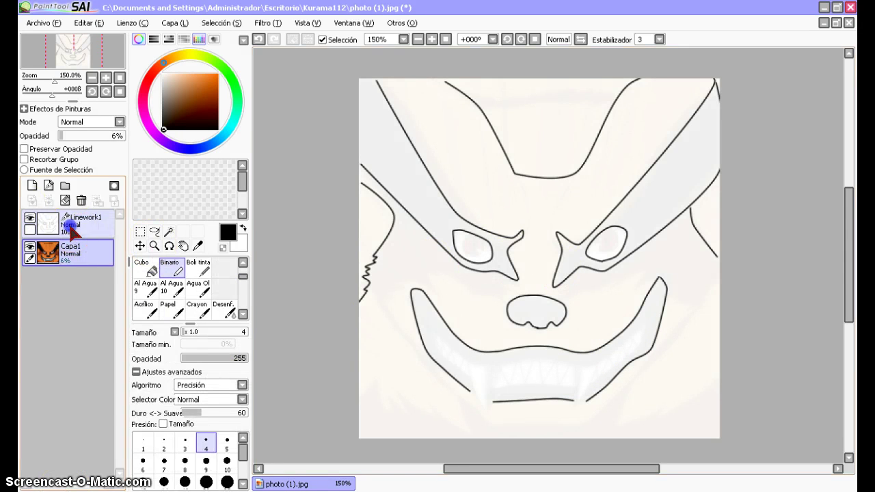
# Draw the long pointed left fang on the linework layer, with its tip extending below the lower lip edge.
pyautogui.click(72, 227)
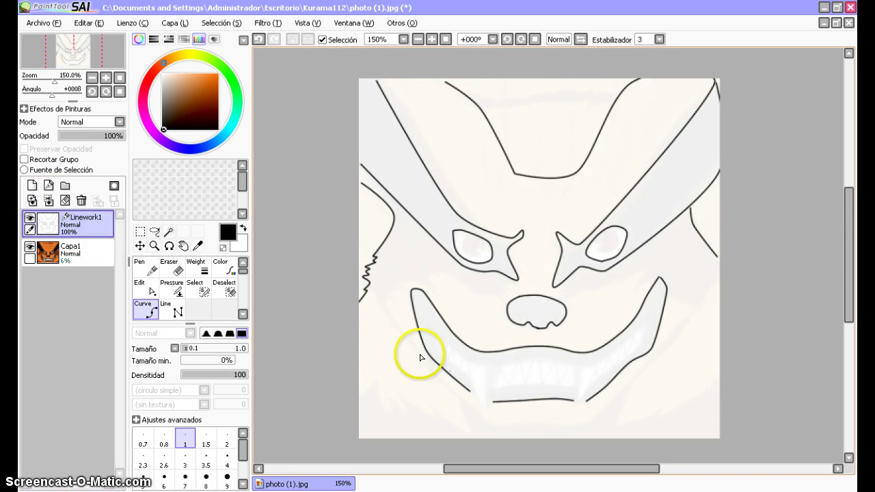
pyautogui.click(472, 389)
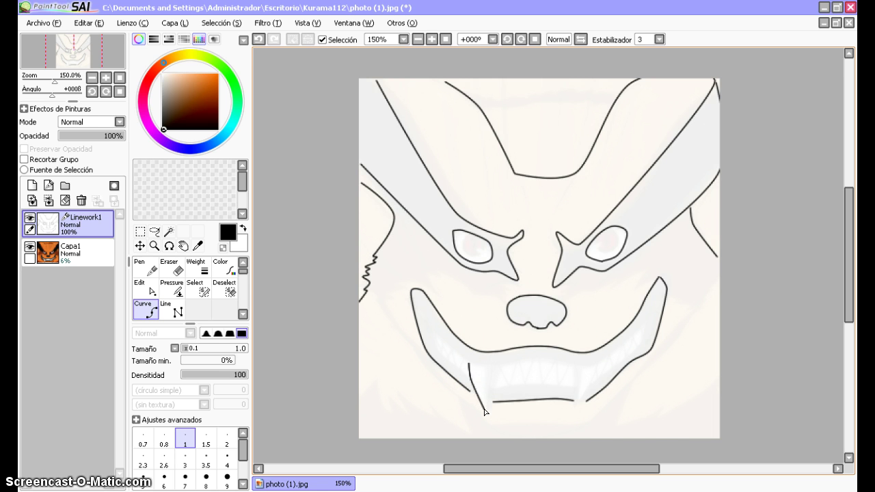
pyautogui.click(481, 407)
pyautogui.click(486, 409)
pyautogui.click(493, 378)
# Draw the first two pointed front teeth as a zigzag starting at the left fang's inner edge.
pyautogui.click(494, 367)
pyautogui.click(504, 379)
pyautogui.click(506, 387)
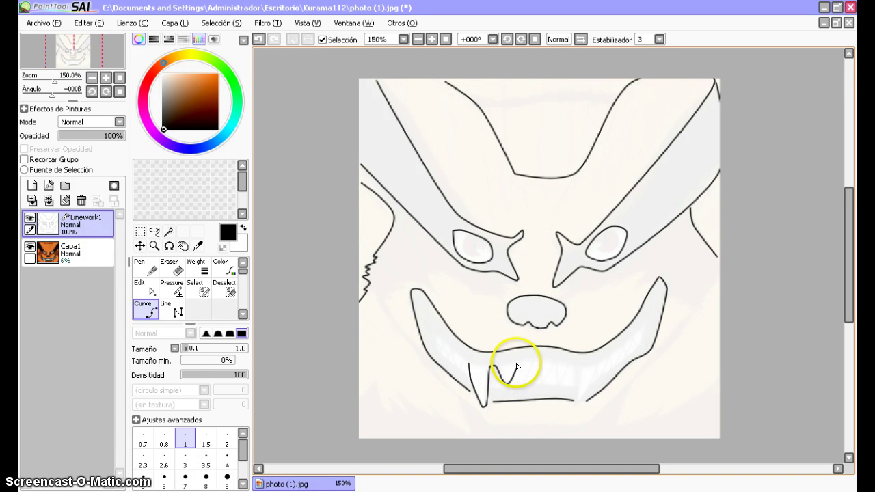
pyautogui.click(522, 379)
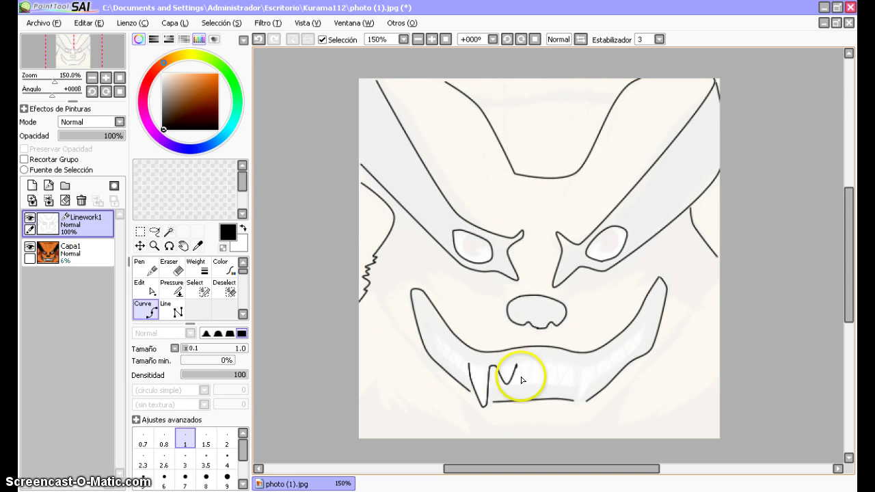
pyautogui.rightClick(524, 383)
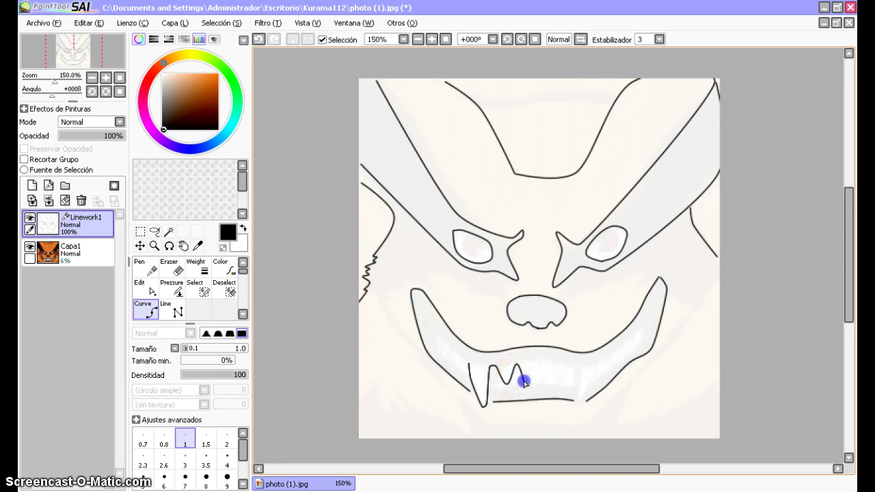
pyautogui.click(523, 383)
pyautogui.click(535, 363)
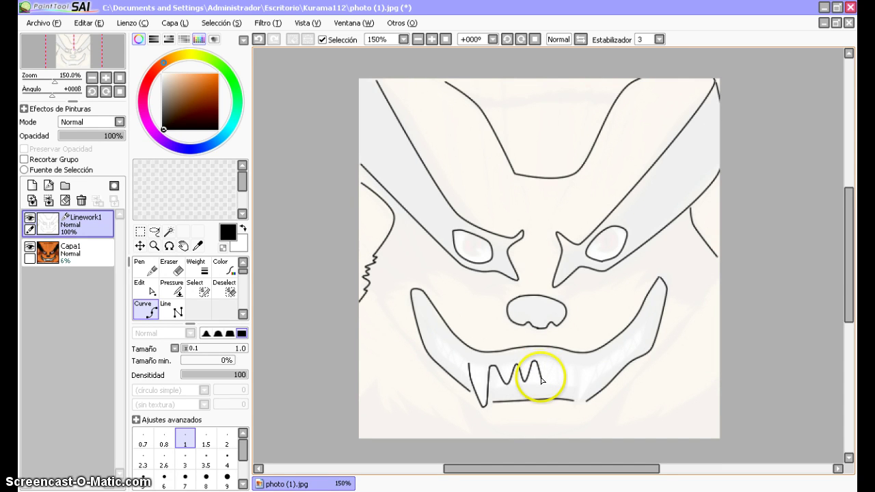
# Continue the zigzag of pointed front teeth from the middle of the mouth to the right fang.
pyautogui.moveTo(542, 382); pyautogui.dragTo(553, 366)
pyautogui.click(553, 364)
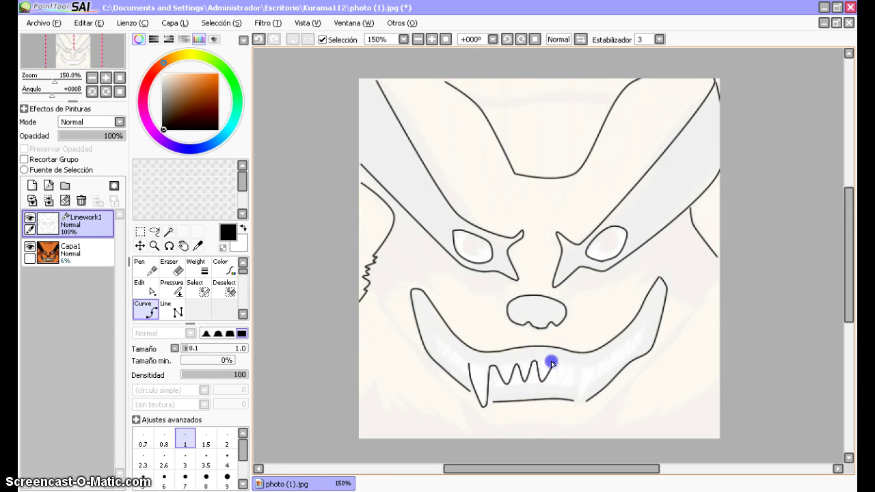
pyautogui.moveTo(555, 371); pyautogui.dragTo(555, 372)
pyautogui.click(556, 382)
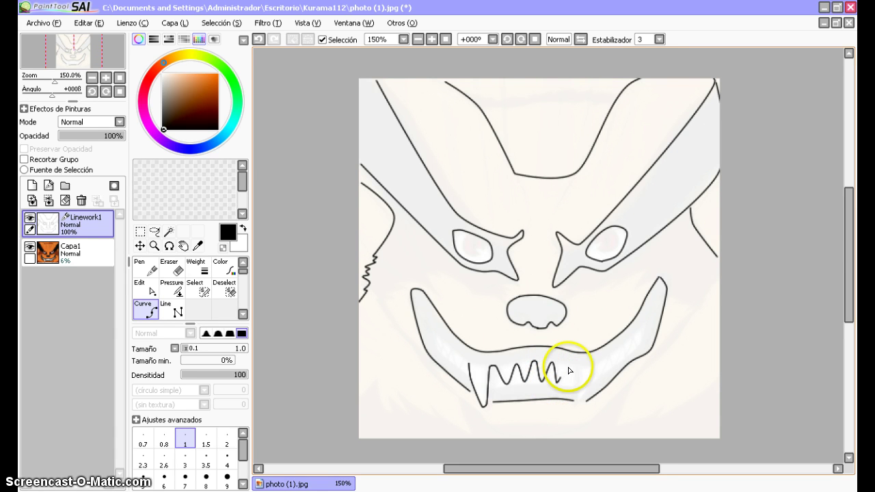
pyautogui.moveTo(569, 371)
pyautogui.mouseDown()
pyautogui.moveTo(566, 362)
pyautogui.moveTo(588, 364)
pyautogui.moveTo(568, 363)
pyautogui.moveTo(574, 386)
pyautogui.moveTo(578, 370)
pyautogui.mouseUp()
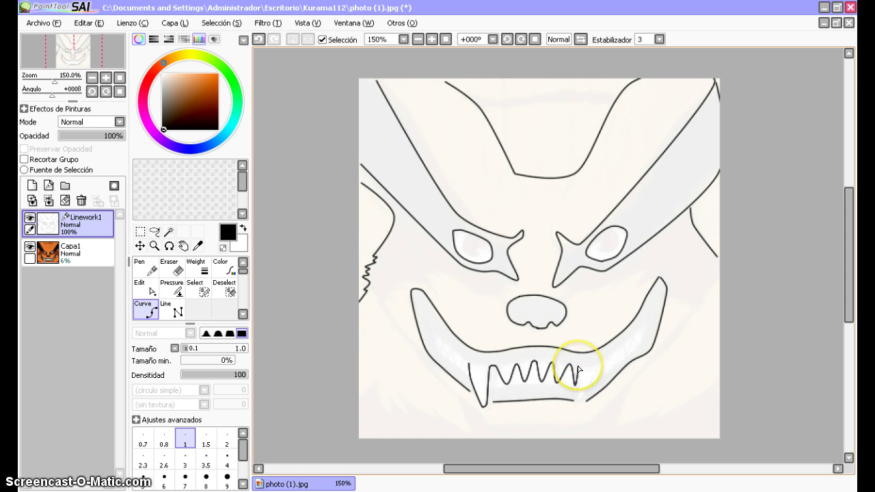
# Outline the right fang with a rounded top and a downward tip, closing it at the last front tooth.
pyautogui.click(580, 368)
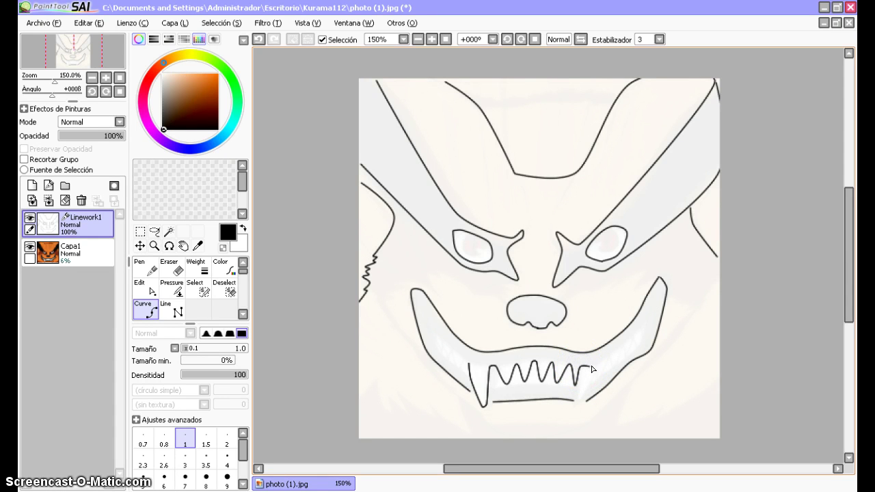
pyautogui.click(594, 368)
pyautogui.click(583, 389)
pyautogui.click(583, 397)
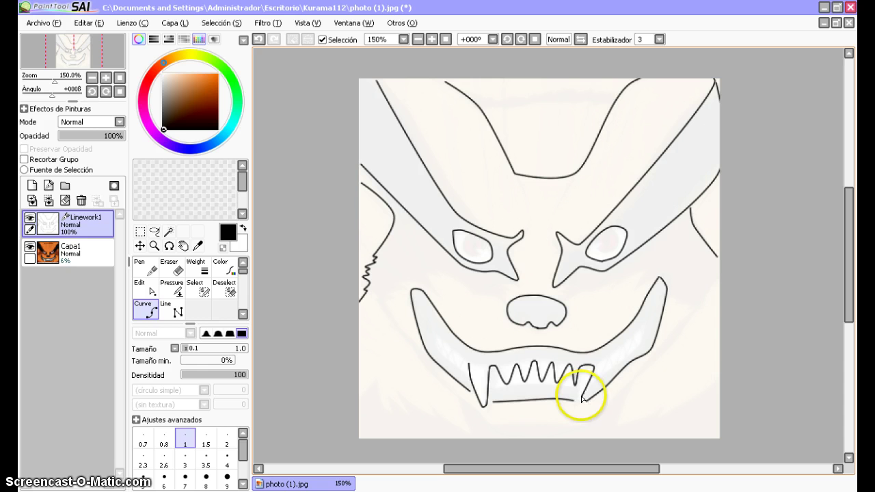
pyautogui.click(582, 397)
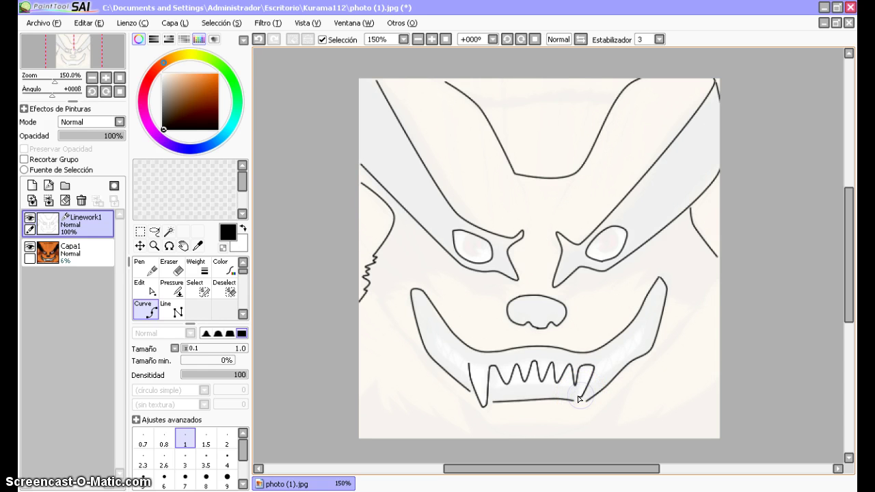
pyautogui.click(577, 396)
pyautogui.click(573, 384)
# Draw the line along the front teeth's tips from the right fang to the left fang.
pyautogui.click(492, 388)
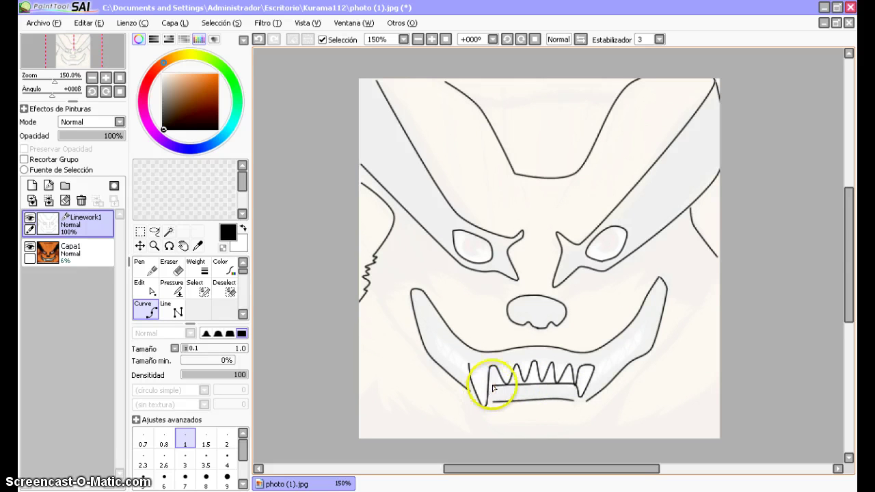
pyautogui.click(496, 387)
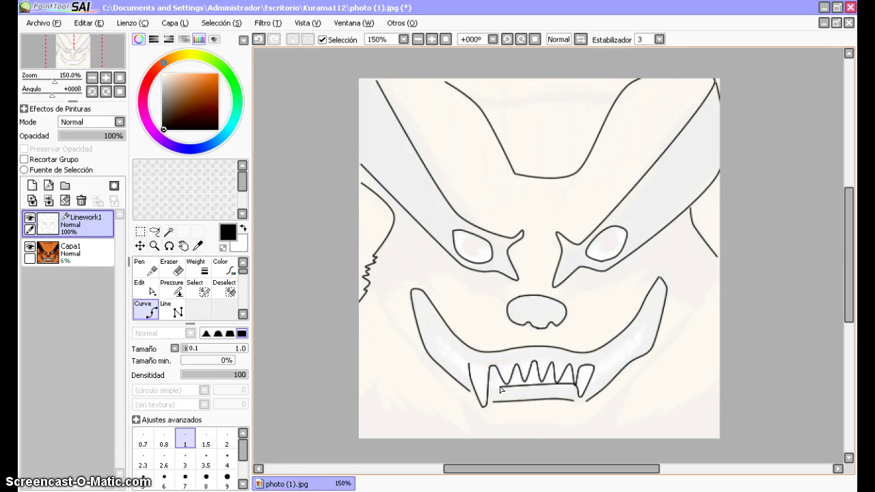
pyautogui.click(554, 385)
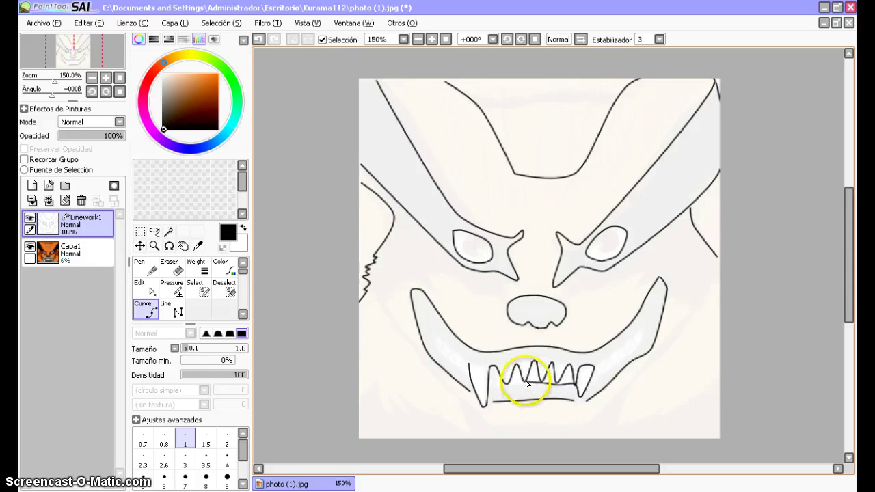
pyautogui.click(525, 383)
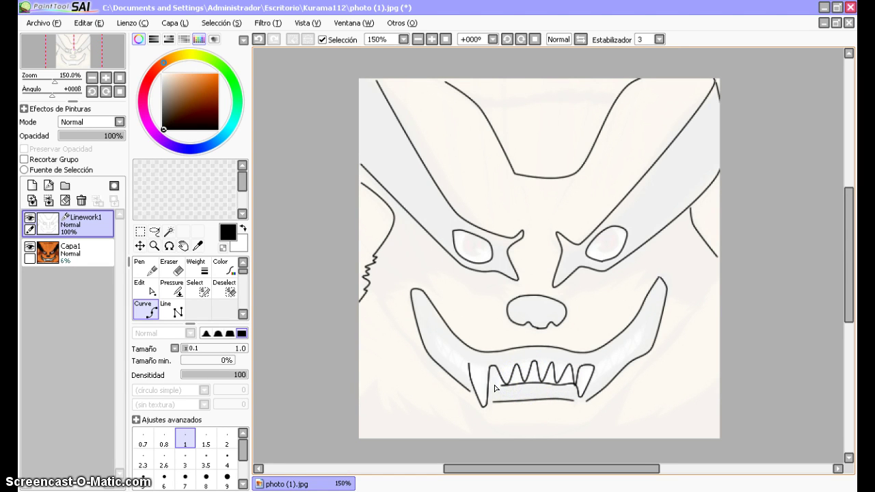
pyautogui.click(493, 387)
pyautogui.doubleClick(492, 385)
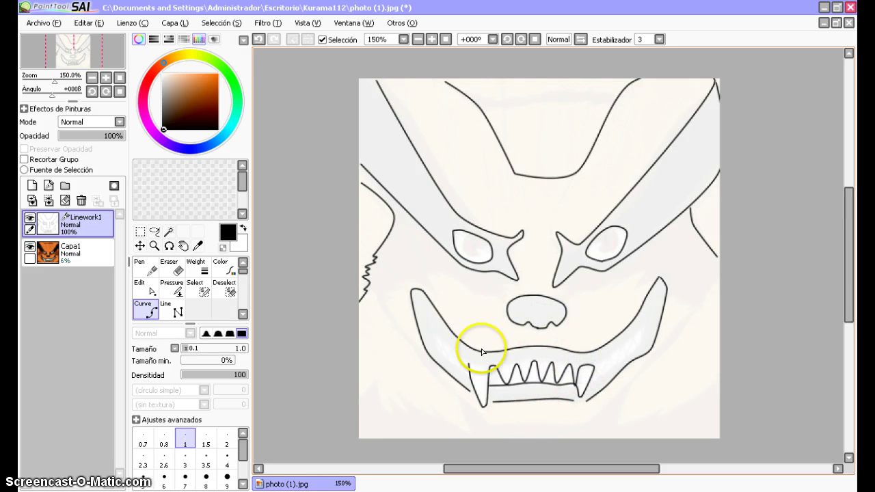
# Draw the gum line along the top of the teeth from the left fang toward the mouth's right corner.
pyautogui.moveTo(482, 353)
pyautogui.mouseDown()
pyautogui.moveTo(496, 368)
pyautogui.moveTo(512, 361)
pyautogui.mouseUp()
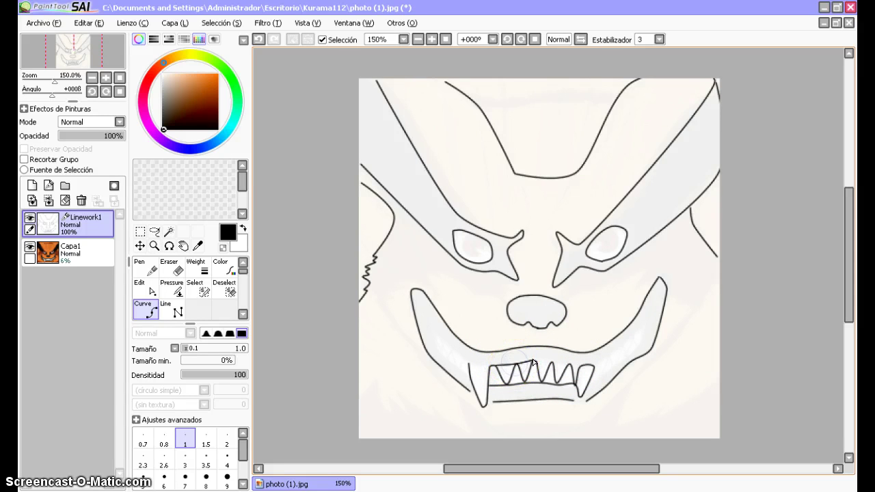
pyautogui.click(534, 361)
pyautogui.moveTo(551, 362)
pyautogui.mouseDown()
pyautogui.moveTo(629, 352)
pyautogui.moveTo(599, 360)
pyautogui.moveTo(647, 323)
pyautogui.moveTo(646, 309)
pyautogui.moveTo(646, 322)
pyautogui.mouseUp()
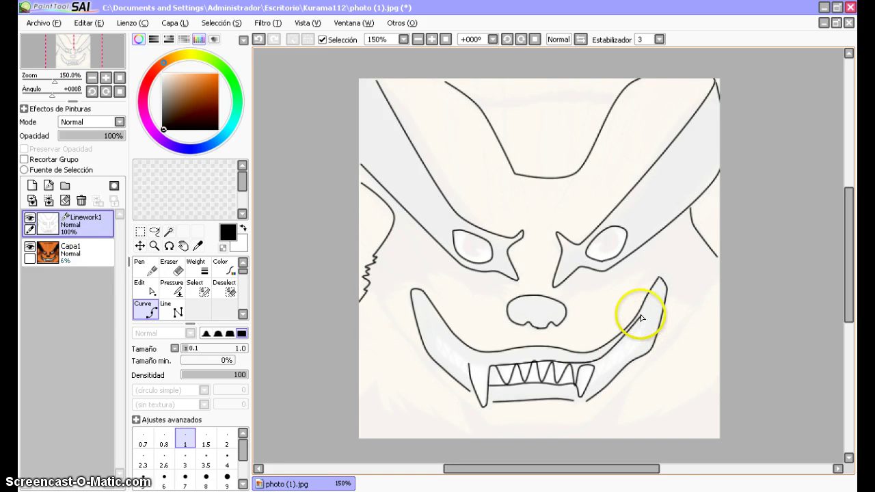
# Finish the gum line at the mouth's right corner and curve it back down to the right fang.
pyautogui.click(646, 318)
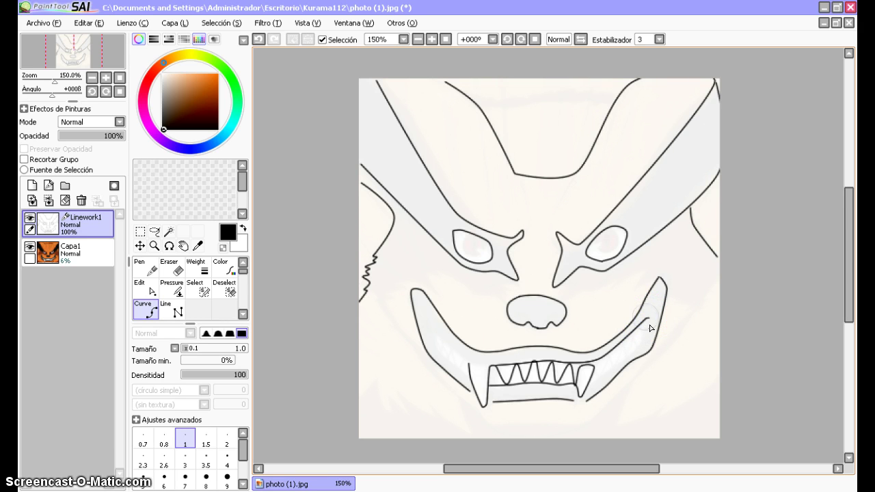
pyautogui.click(646, 334)
pyautogui.click(634, 350)
pyautogui.click(625, 359)
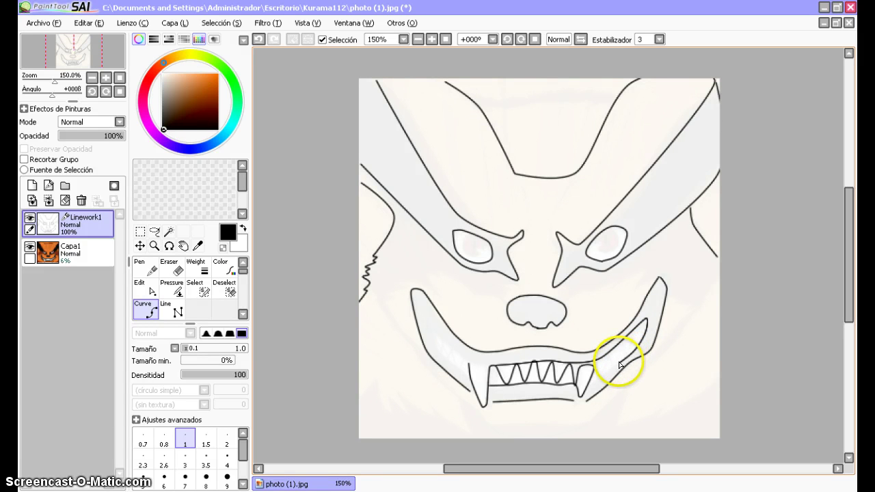
pyautogui.click(621, 365)
pyautogui.click(587, 381)
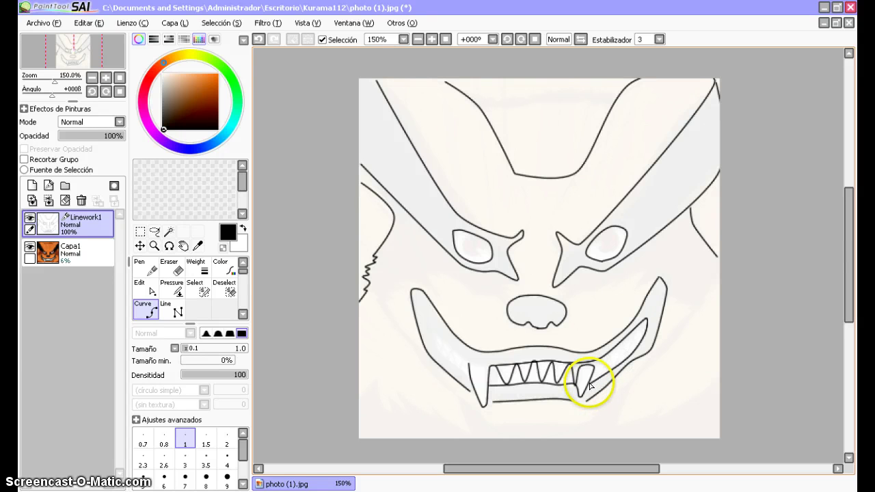
pyautogui.click(589, 384)
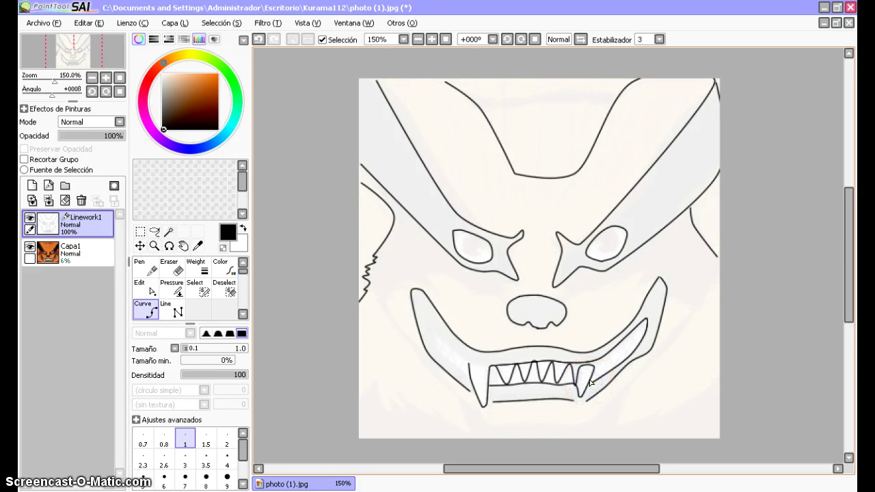
# Join the lower lip line to the mouth's right outline just beneath the tip of the right fang.
pyautogui.click(582, 404)
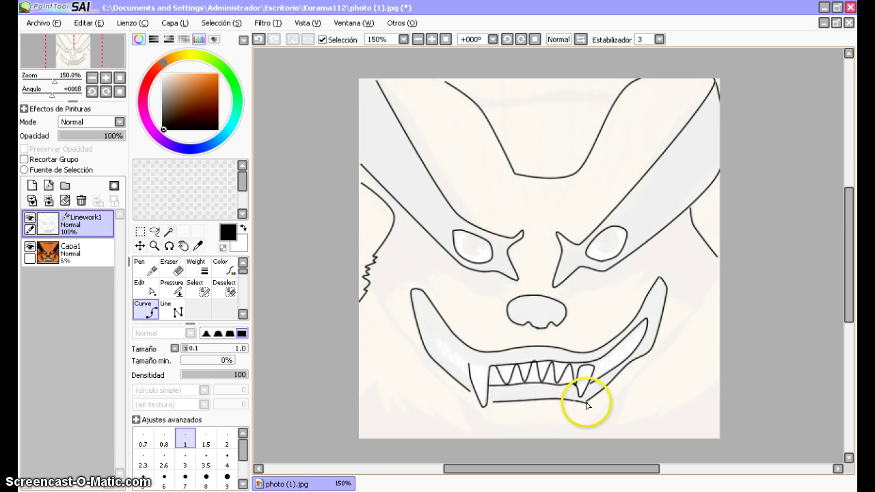
pyautogui.click(576, 398)
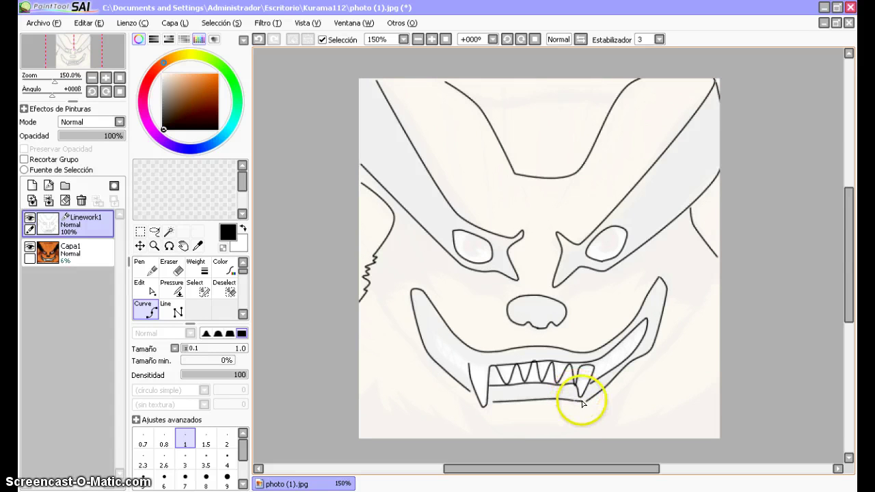
pyautogui.click(579, 400)
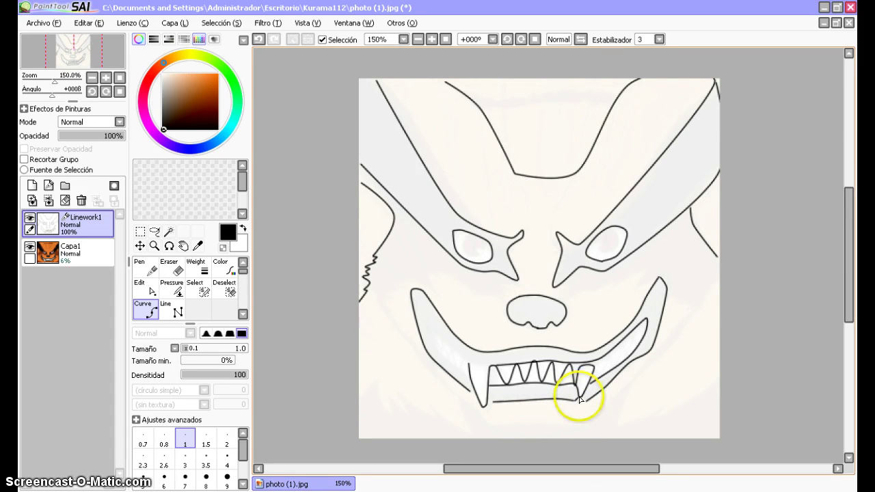
pyautogui.click(586, 403)
pyautogui.click(586, 390)
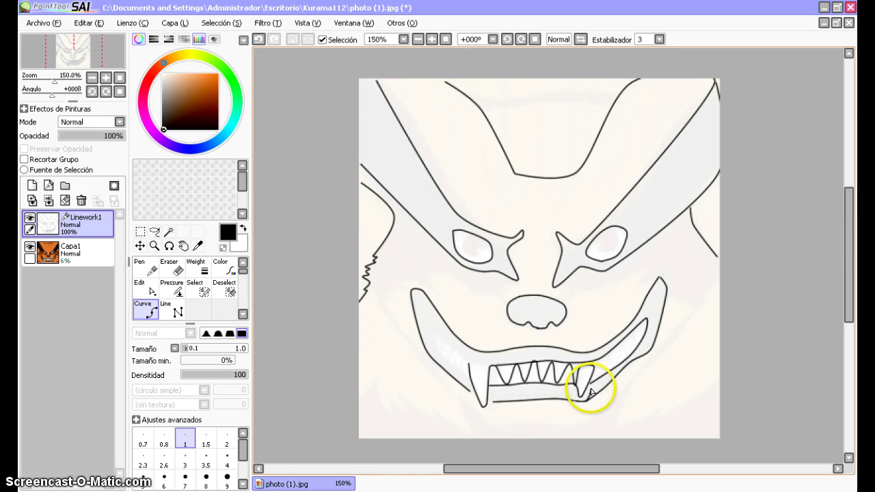
# Retouch the rounded top of the right fang with short curves just under the gum line.
pyautogui.click(579, 387)
pyautogui.click(585, 372)
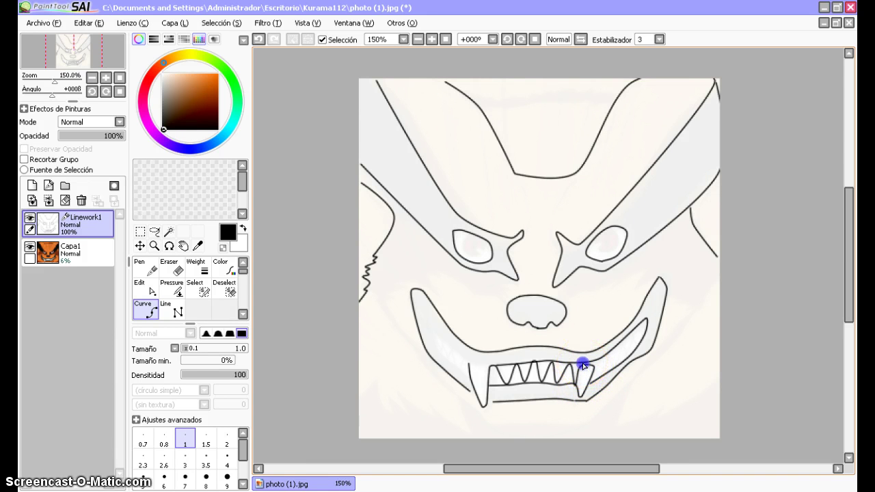
pyautogui.click(590, 364)
pyautogui.click(588, 366)
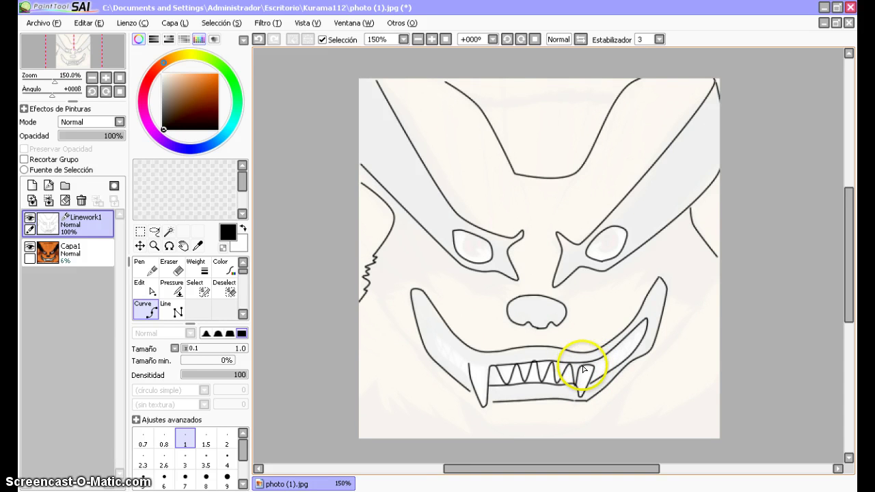
pyautogui.click(580, 366)
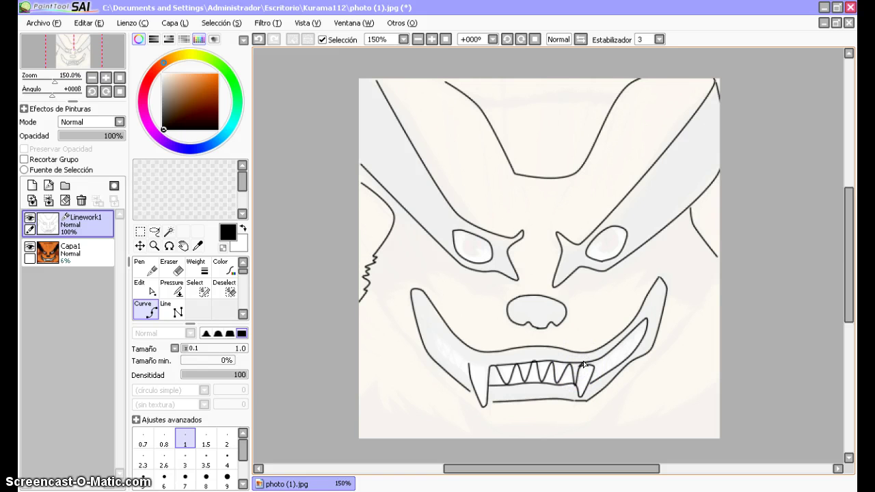
pyautogui.click(585, 363)
pyautogui.click(592, 366)
pyautogui.click(584, 363)
pyautogui.rightClick(588, 366)
pyautogui.click(589, 367)
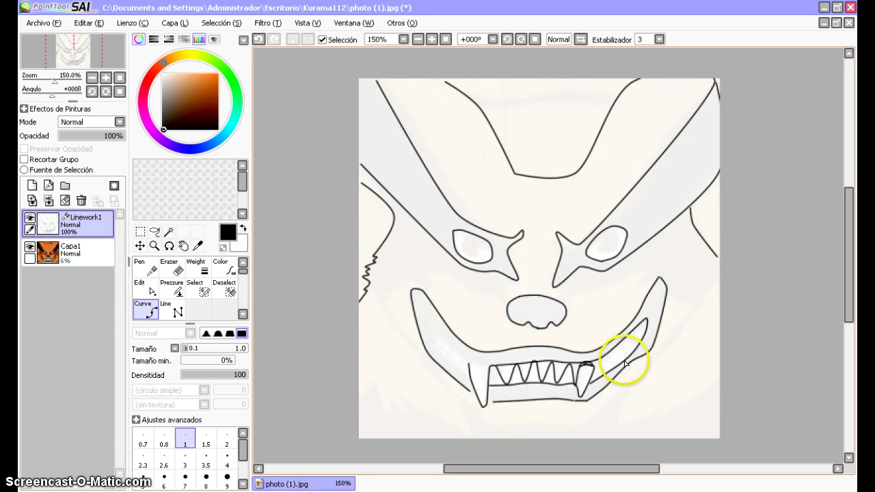
pyautogui.click(588, 368)
# Activate the Linework1 layer and try new curves over the first front teeth beside the left fang.
pyautogui.click(593, 288)
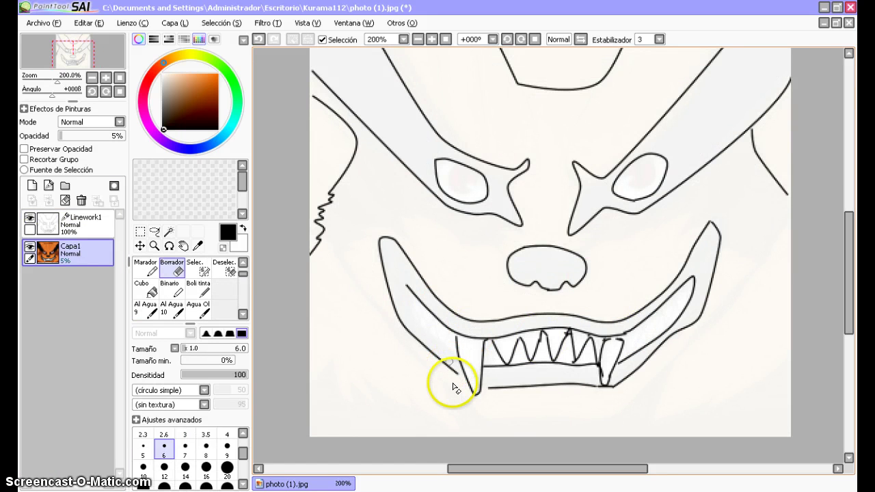
pyautogui.click(67, 224)
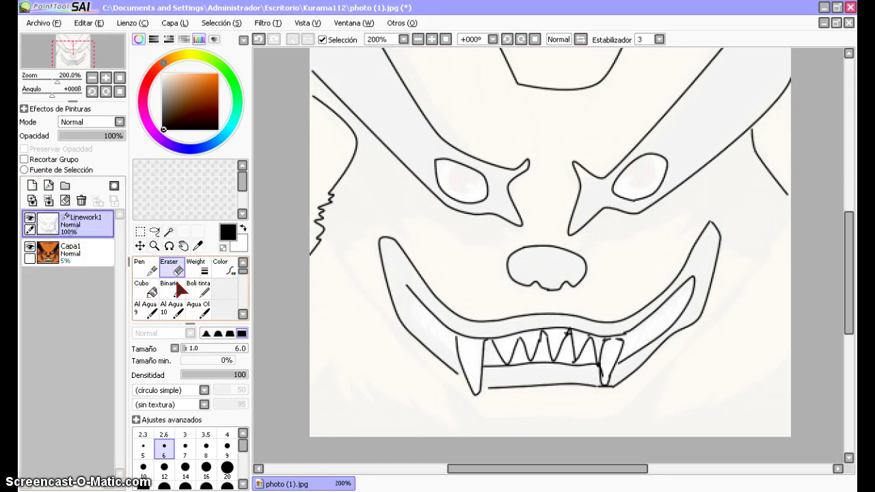
pyautogui.click(146, 309)
pyautogui.click(495, 347)
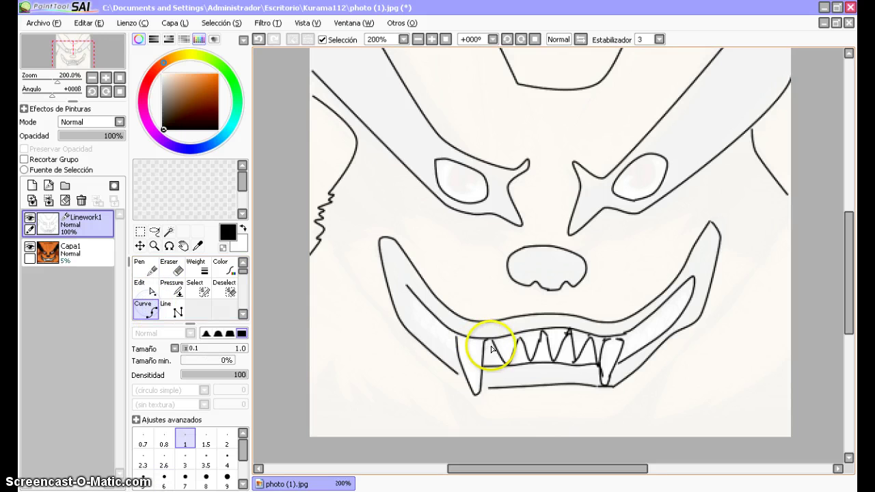
pyautogui.click(523, 349)
pyautogui.click(514, 334)
pyautogui.click(523, 363)
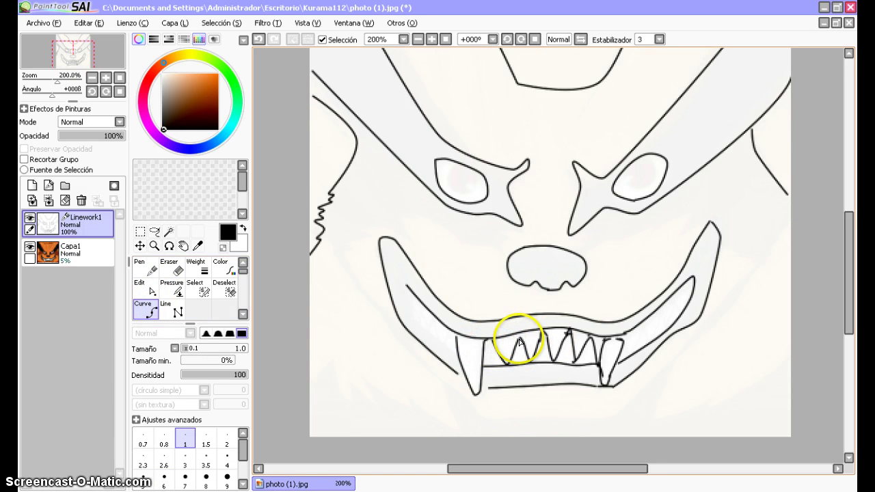
pyautogui.press('Return')
# Erase the upper joints of the front teeth nearest the left fang with the size 6 linework eraser.
pyautogui.click(171, 270)
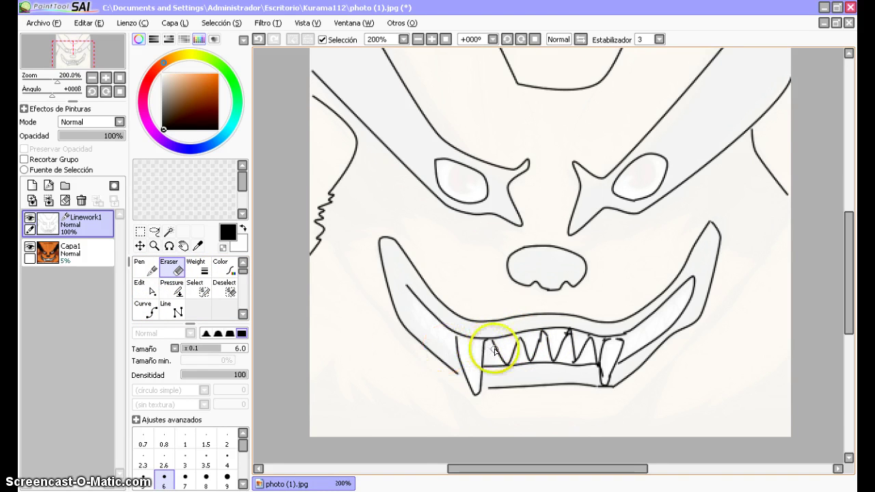
pyautogui.scroll(-1, 492, 340)
pyautogui.scroll(4, 492, 340)
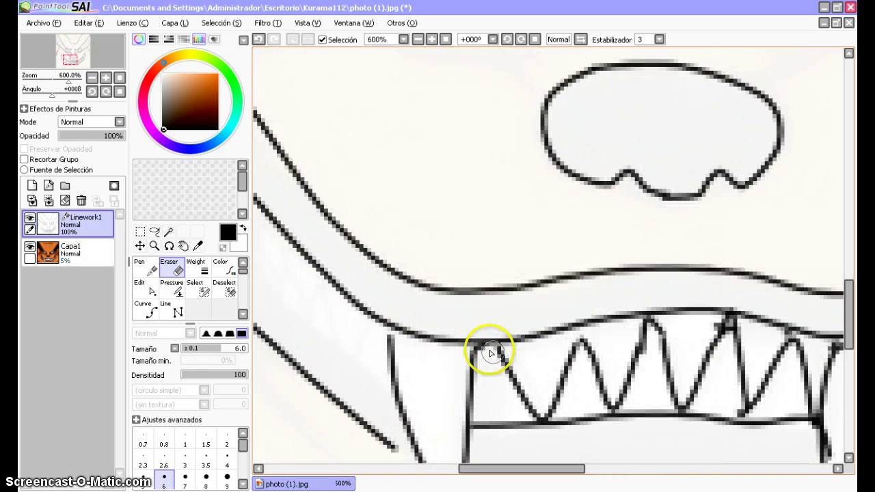
pyautogui.click(585, 340)
pyautogui.moveTo(585, 343); pyautogui.dragTo(640, 328)
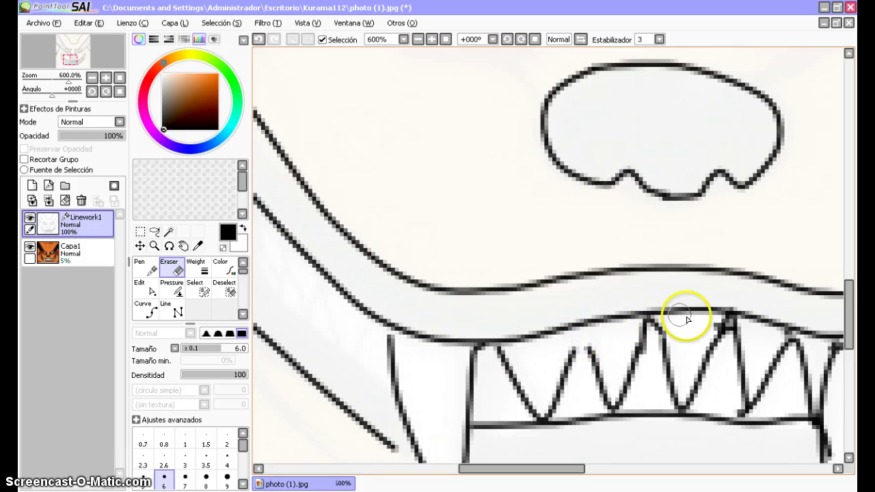
pyautogui.moveTo(443, 283); pyautogui.dragTo(443, 286)
pyautogui.scroll(-5, 436, 314)
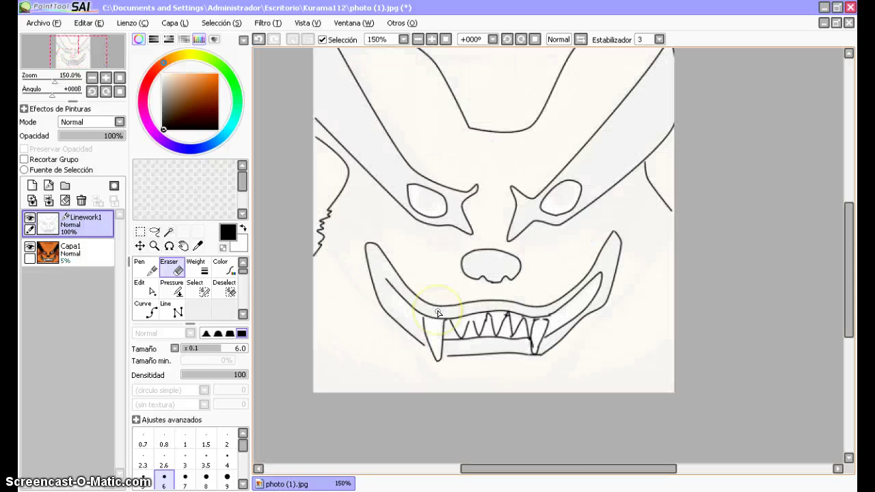
pyautogui.scroll(1, 437, 310)
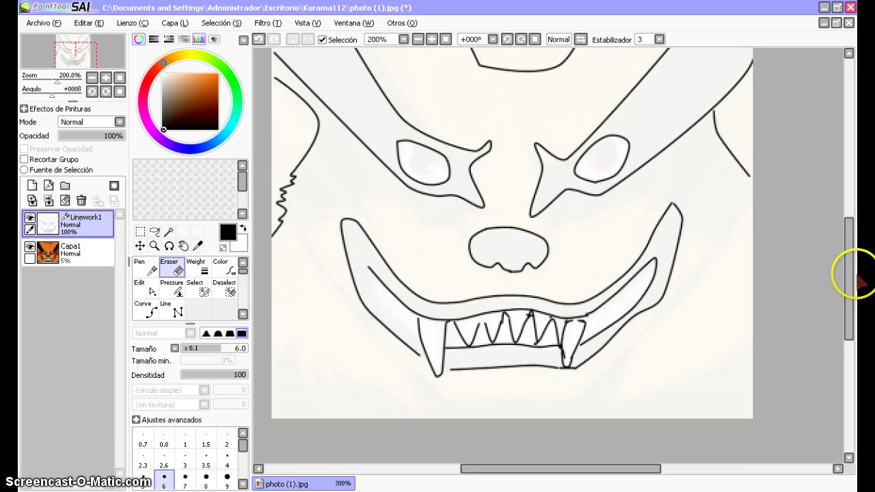
# Connect the open tops of the second front tooth gap to the gum line with short curves.
pyautogui.moveTo(847, 284); pyautogui.dragTo(853, 279)
pyautogui.click(148, 311)
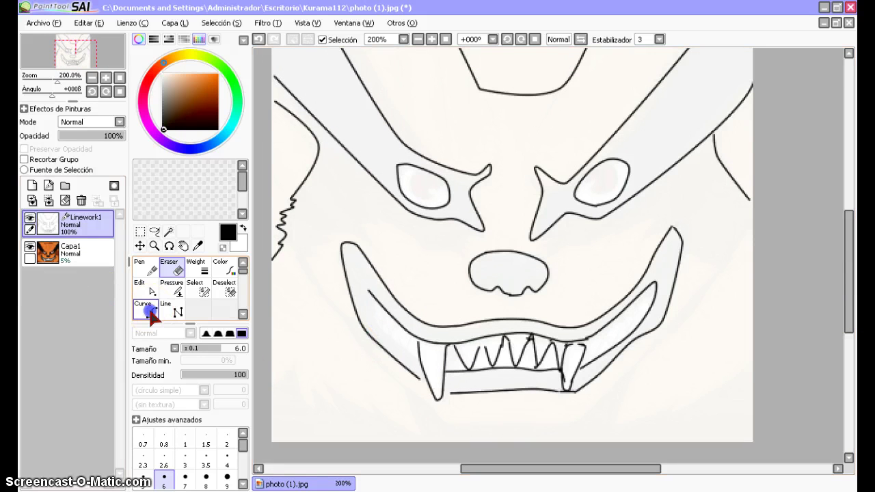
pyautogui.click(481, 348)
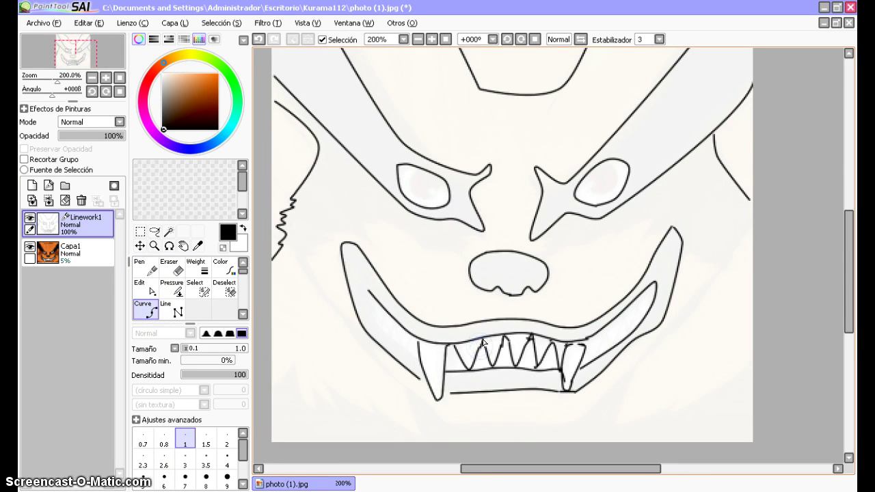
pyautogui.click(482, 342)
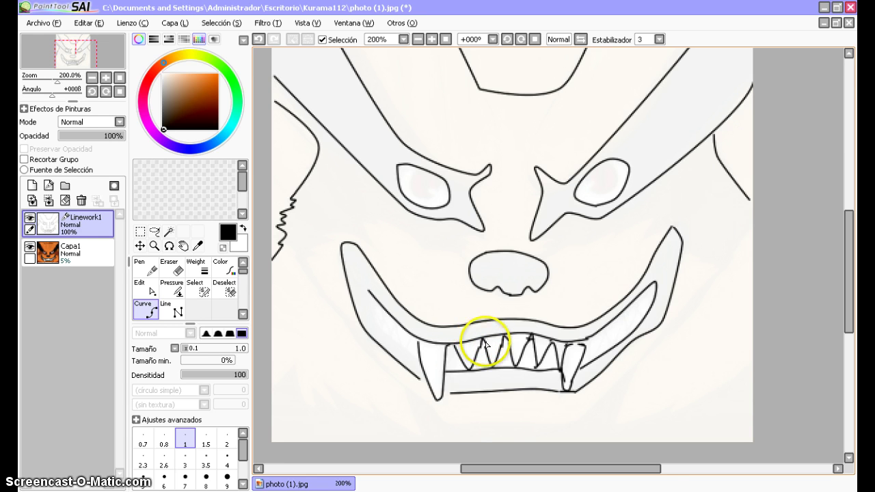
pyautogui.click(485, 338)
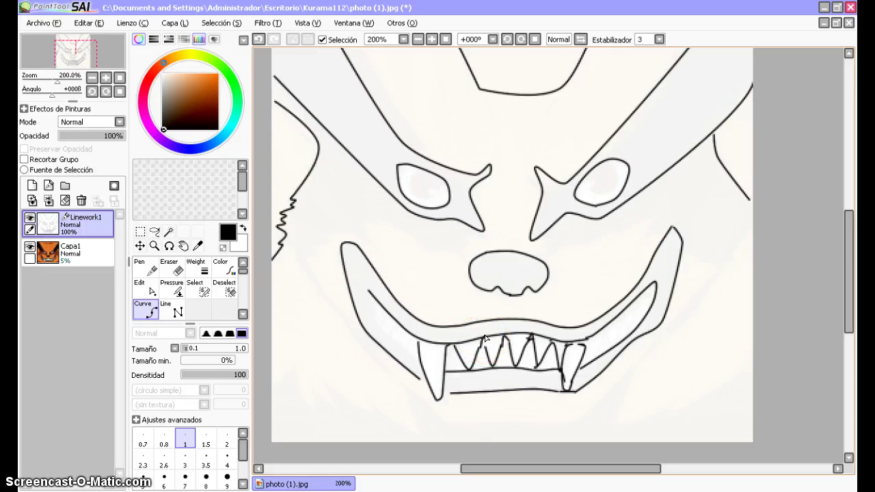
pyautogui.click(485, 337)
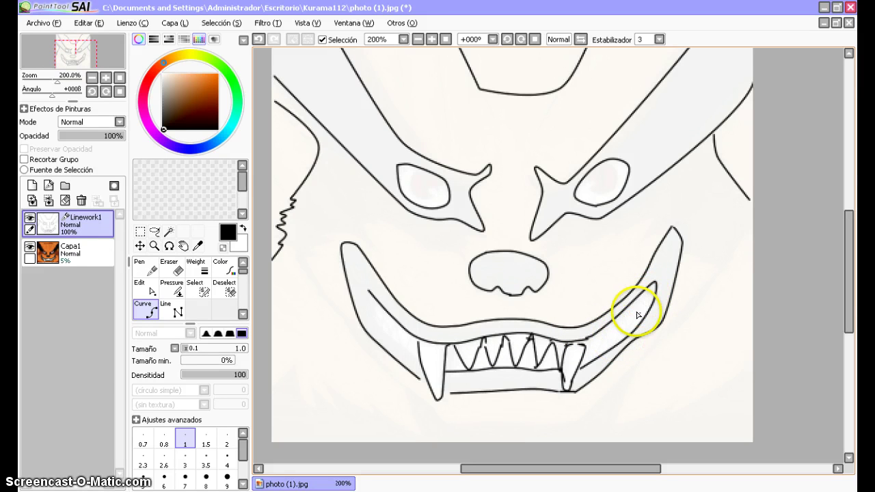
# Try to join the top of the right fang to the gum line with short curves.
pyautogui.moveTo(589, 375); pyautogui.dragTo(581, 342)
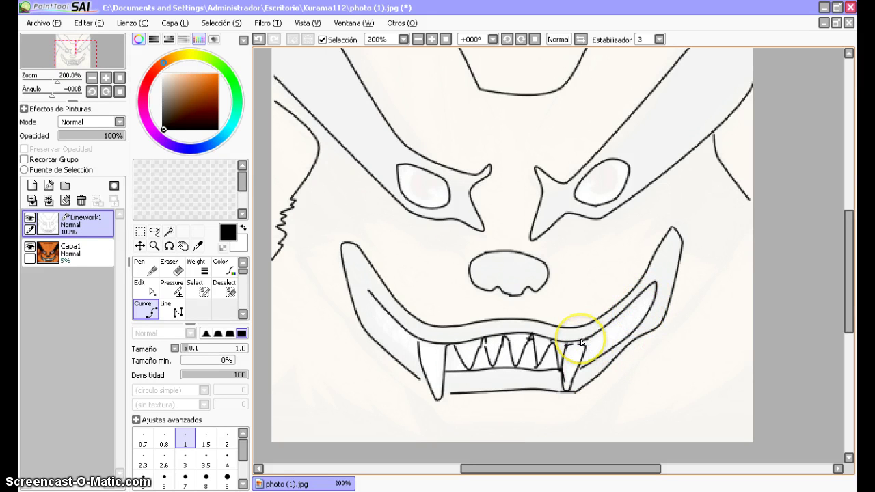
pyautogui.click(571, 341)
pyautogui.click(575, 344)
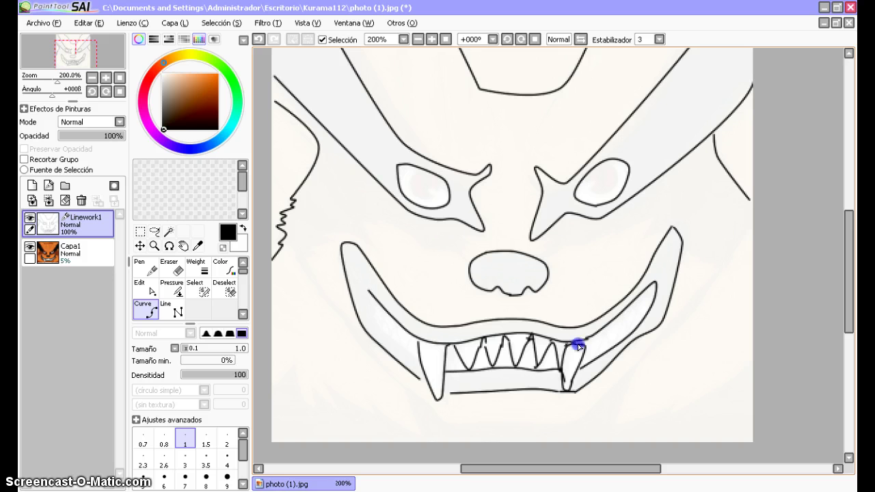
pyautogui.rightClick(579, 347)
pyautogui.moveTo(578, 344)
pyautogui.mouseDown()
pyautogui.moveTo(586, 348)
pyautogui.moveTo(576, 362)
pyautogui.moveTo(543, 376)
pyautogui.moveTo(578, 373)
pyautogui.mouseUp()
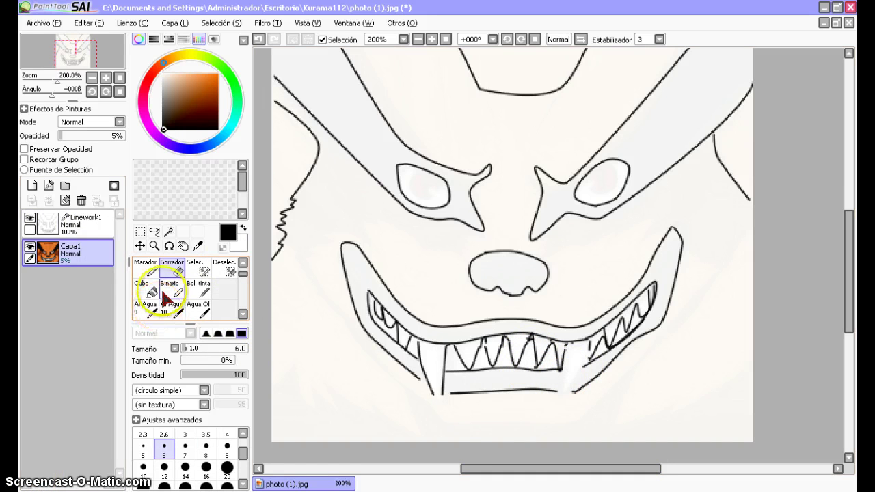
# Activate the Linework1 layer and try size 1 curves from the right fang's inner edge down to its tip.
pyautogui.click(69, 223)
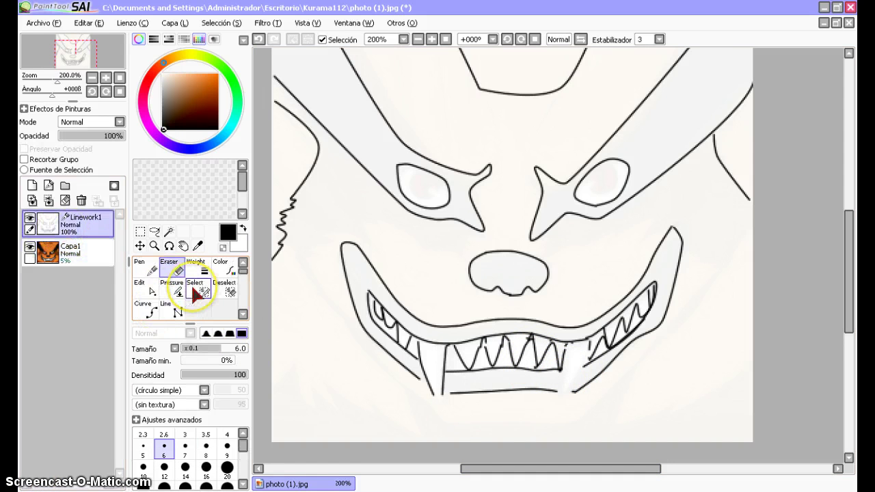
pyautogui.click(145, 307)
pyautogui.click(146, 291)
pyautogui.click(558, 369)
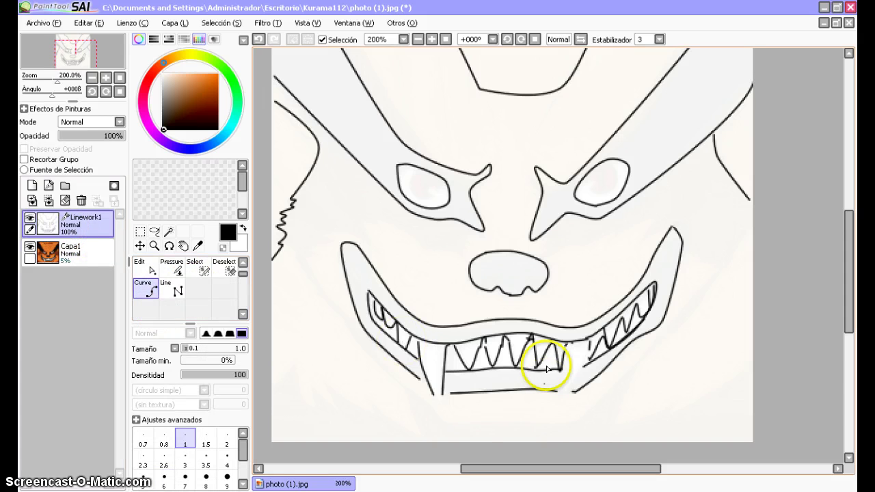
pyautogui.click(558, 394)
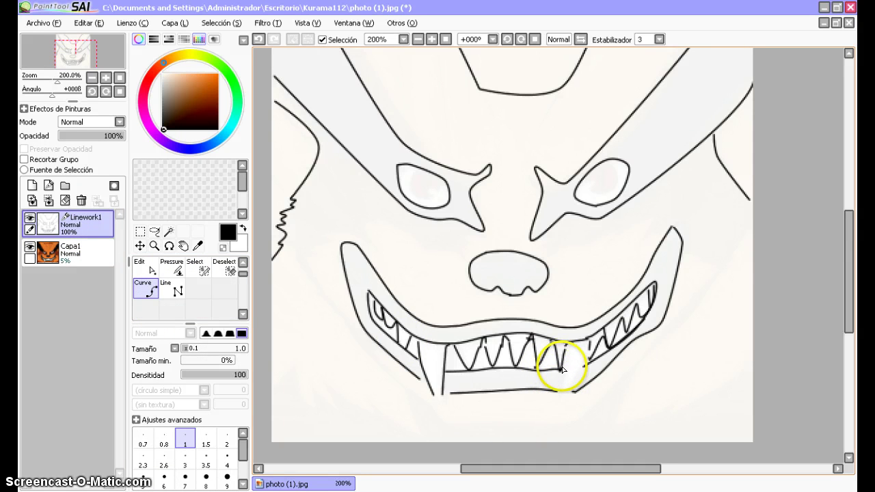
pyautogui.click(562, 373)
pyautogui.click(556, 389)
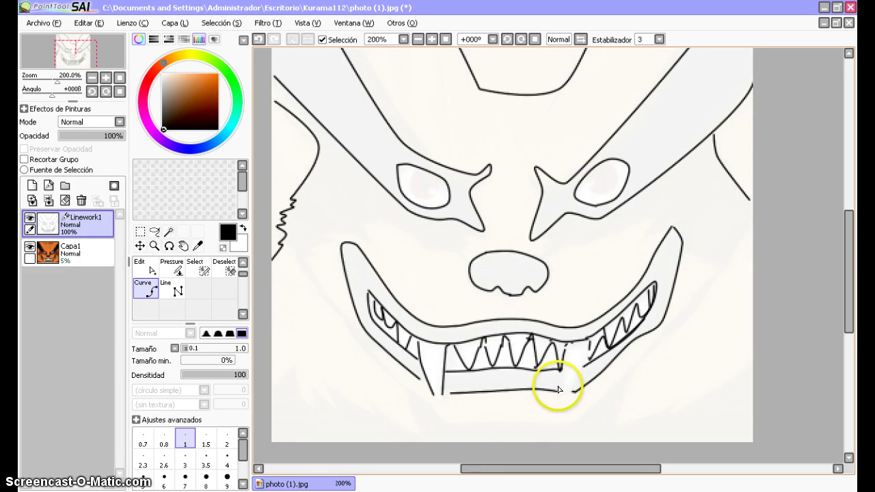
# Try a curve along the right fang's outer edge up to the gum line and undo it.
pyautogui.click(573, 363)
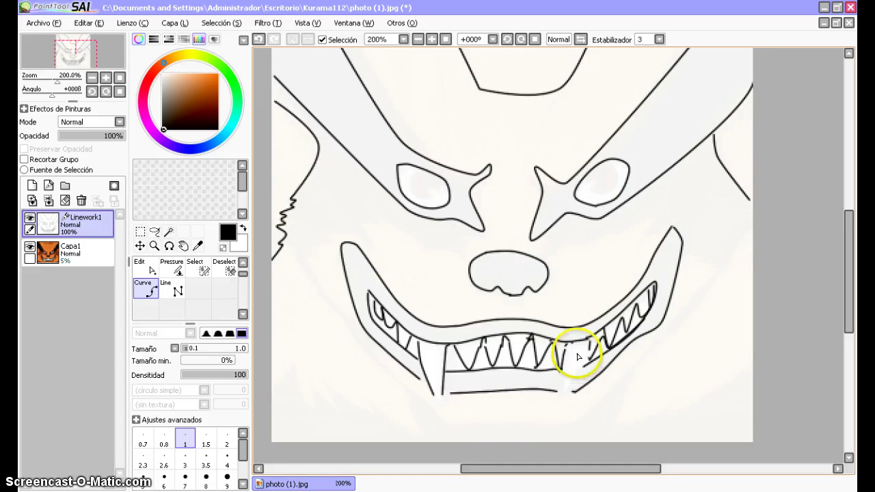
pyautogui.click(582, 366)
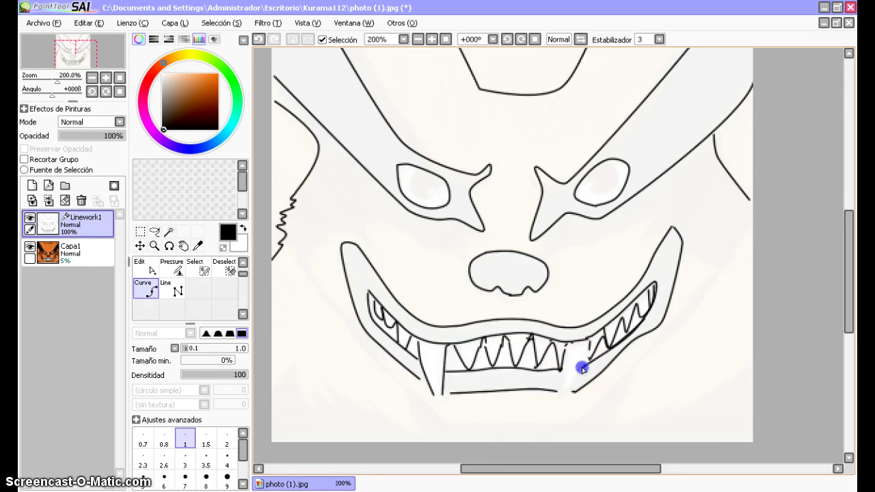
pyautogui.moveTo(574, 383); pyautogui.dragTo(586, 344)
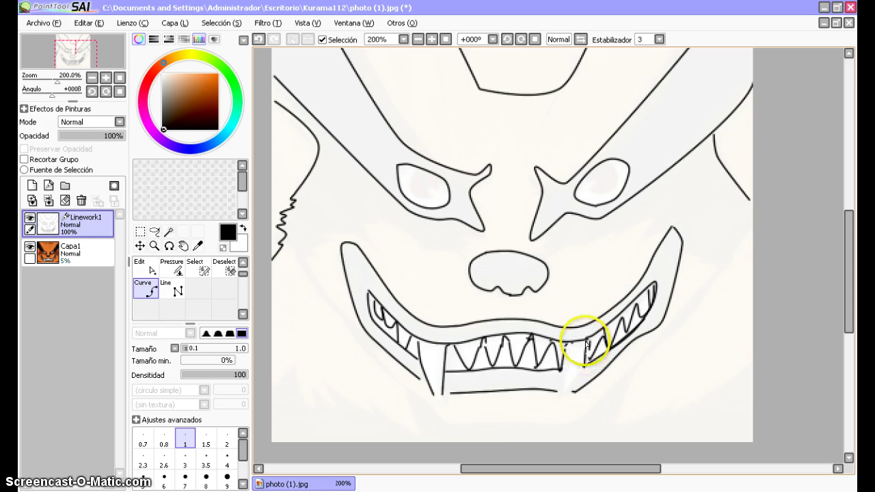
pyautogui.hotkey('ctrl', 'z')
# Draw the pointed tip of the right fang, curving from its outer edge down and back up to the inner edge.
pyautogui.click(568, 394)
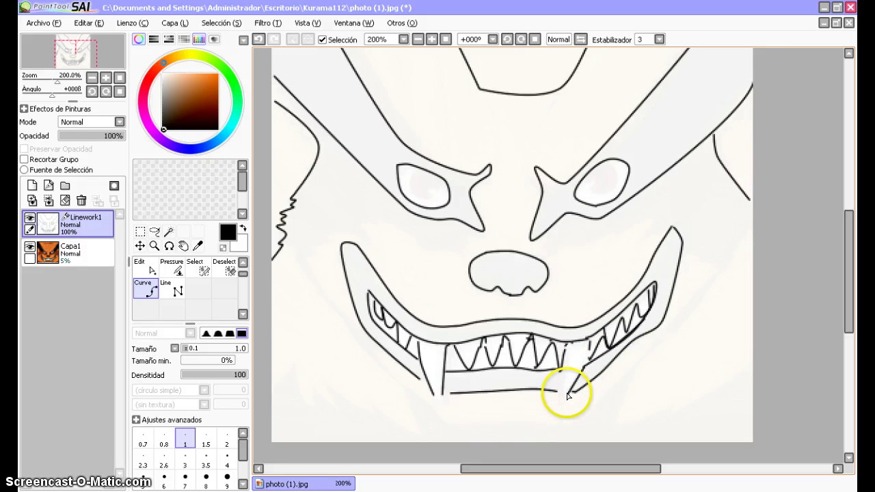
pyautogui.moveTo(568, 396)
pyautogui.mouseDown()
pyautogui.moveTo(574, 391)
pyautogui.moveTo(567, 393)
pyautogui.mouseUp()
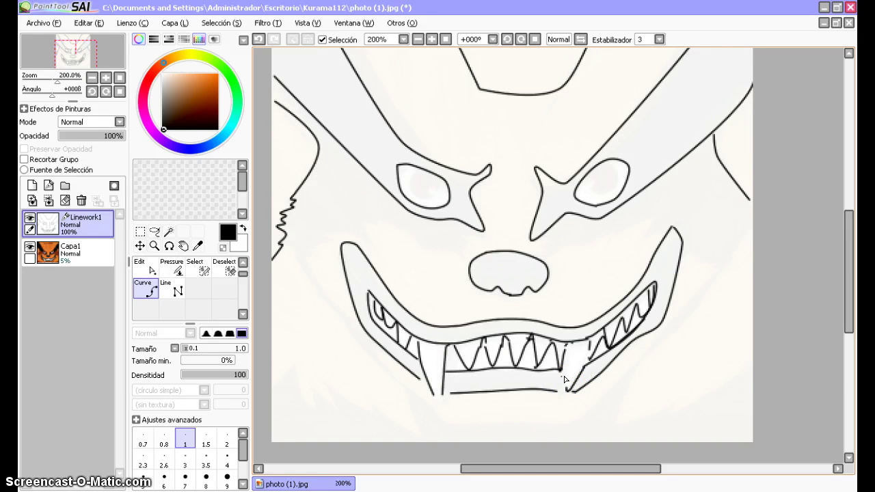
pyautogui.click(556, 371)
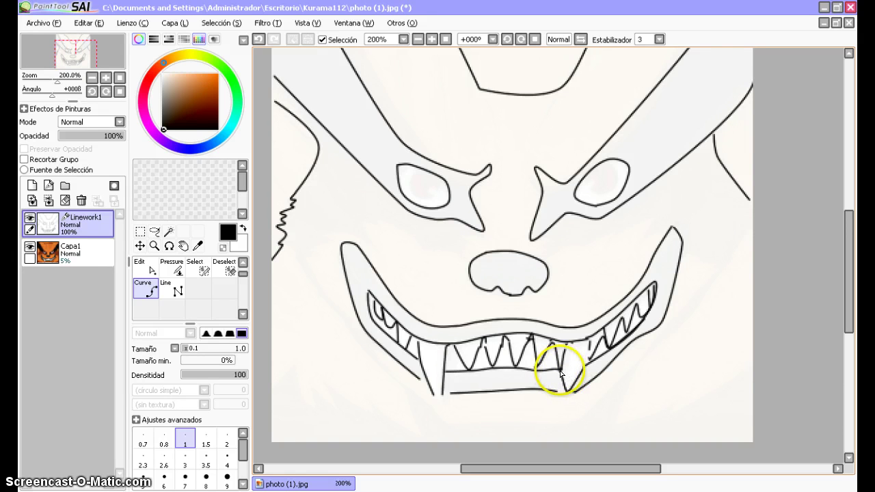
pyautogui.rightClick(560, 370)
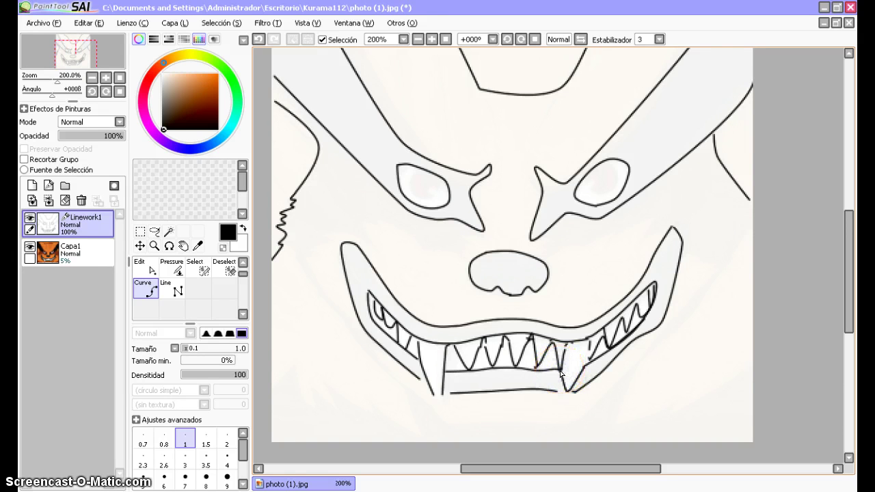
# Close the upper part of the right fang with curves along its inner edge, gum line and outer edge.
pyautogui.click(559, 362)
pyautogui.click(567, 351)
pyautogui.click(567, 340)
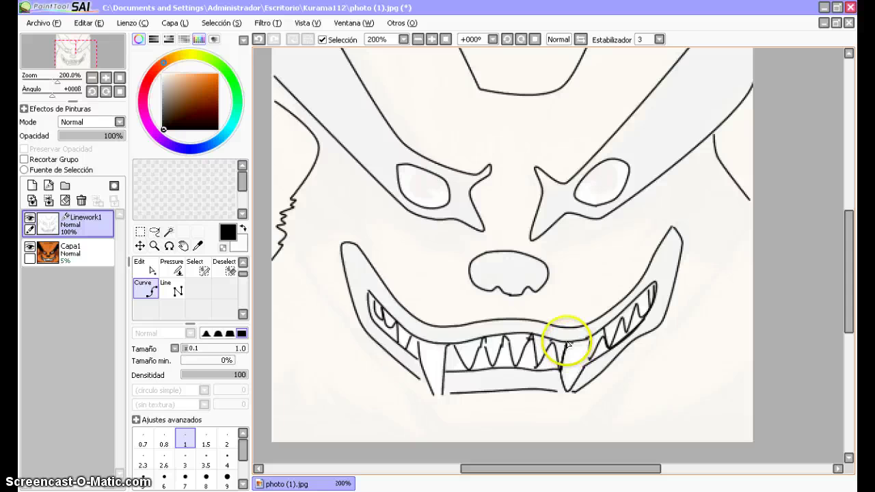
pyautogui.click(583, 349)
pyautogui.click(588, 341)
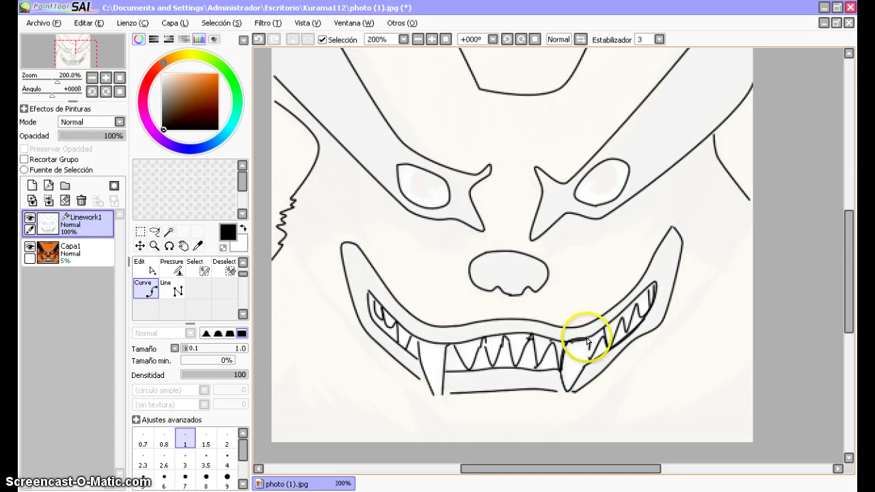
pyautogui.rightClick(582, 361)
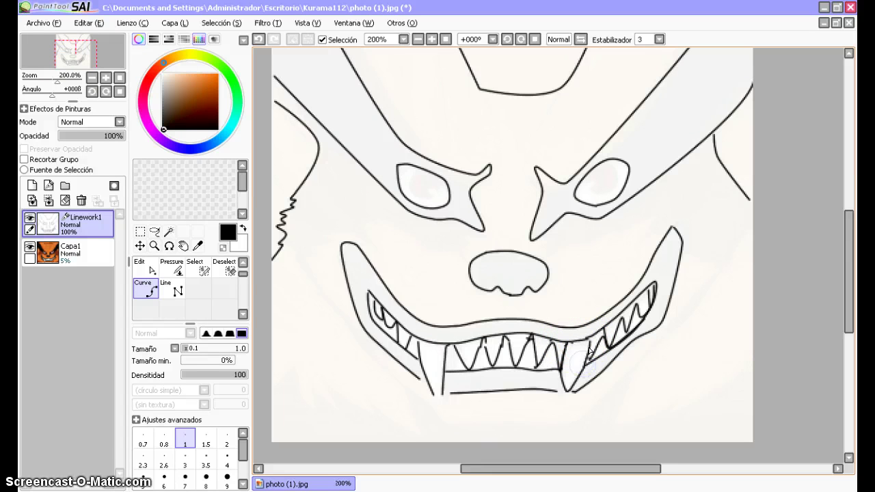
pyautogui.click(585, 340)
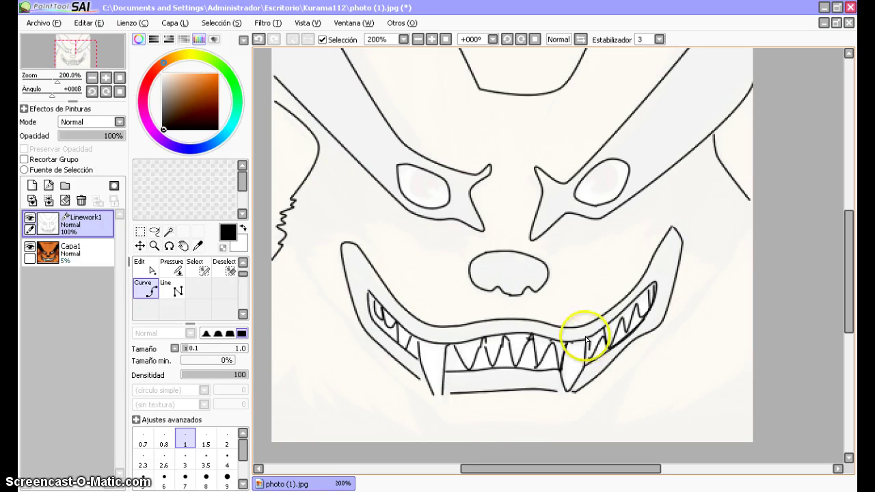
pyautogui.rightClick(586, 339)
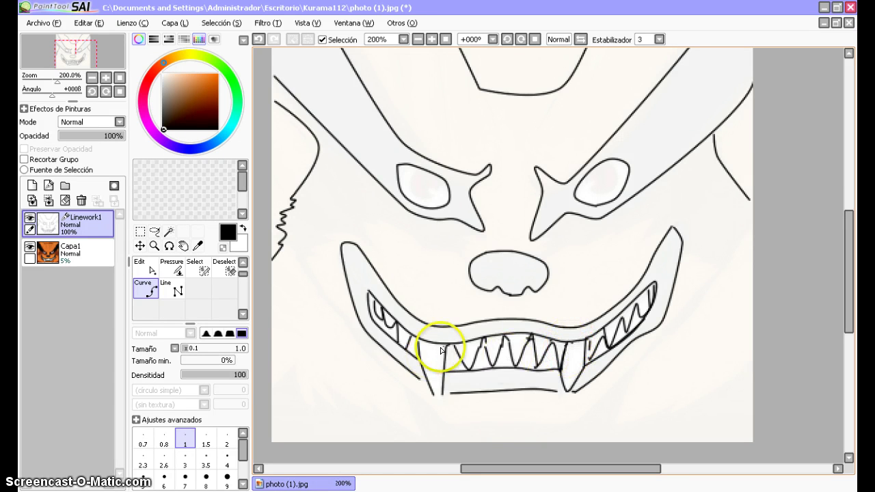
# Erase the stray stub beside the right fang and the fang's upper side edges with the size 6 linework eraser.
pyautogui.click(484, 344)
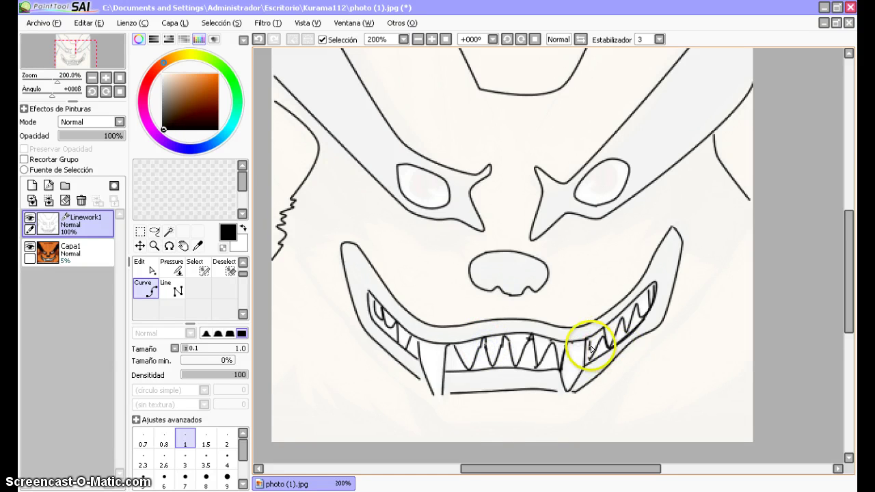
pyautogui.moveTo(596, 370); pyautogui.dragTo(592, 361)
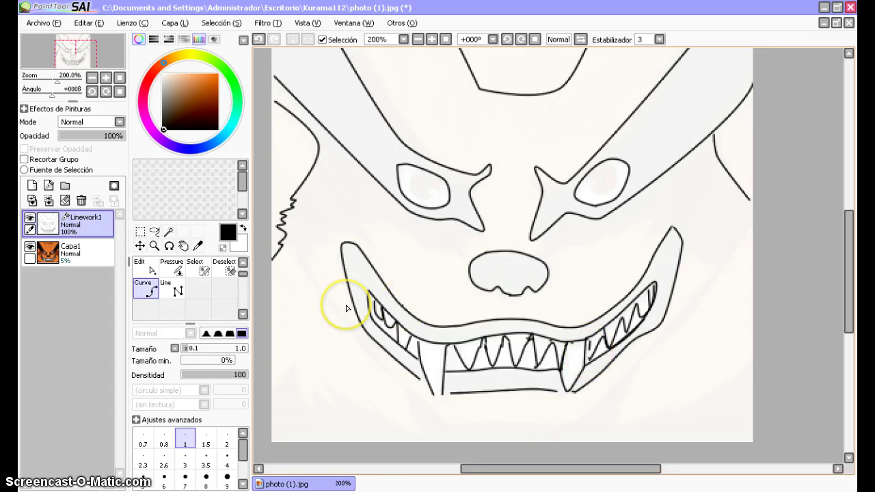
pyautogui.scroll(2, 185, 280)
pyautogui.click(172, 272)
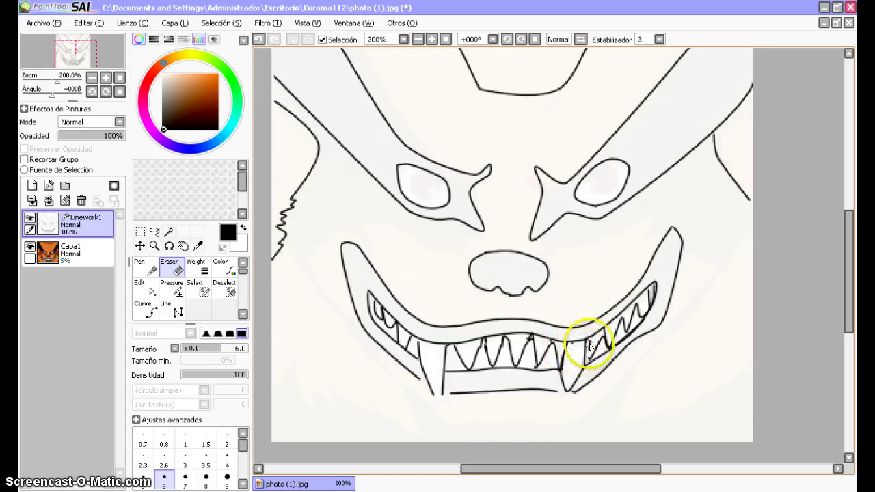
pyautogui.moveTo(588, 344); pyautogui.dragTo(589, 342)
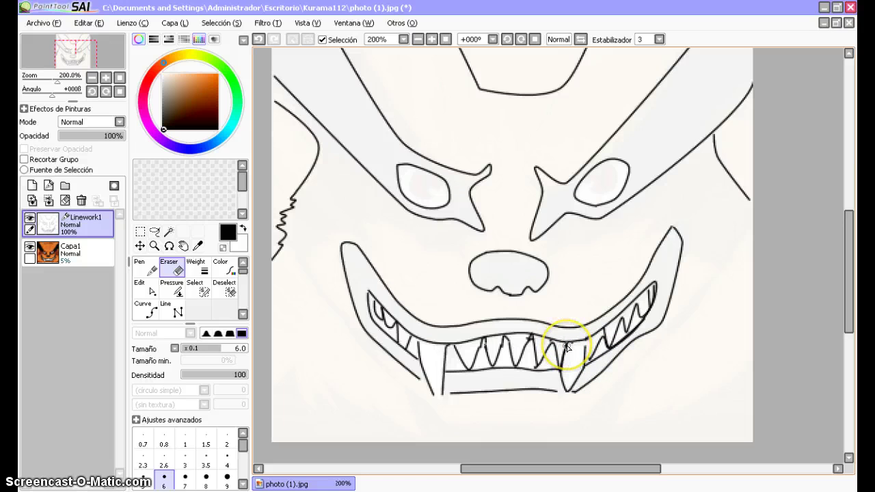
pyautogui.click(567, 347)
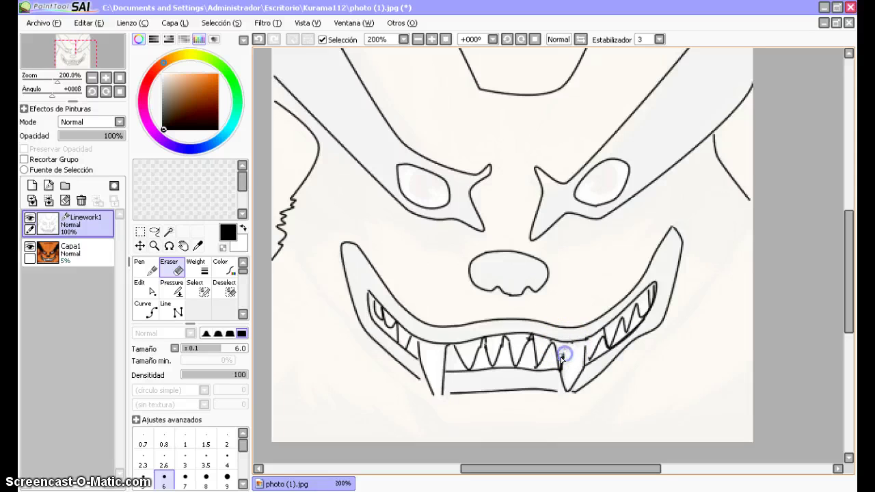
pyautogui.click(566, 354)
pyautogui.moveTo(565, 354); pyautogui.dragTo(564, 356)
pyautogui.click(562, 363)
pyautogui.moveTo(564, 364)
pyautogui.mouseDown()
pyautogui.moveTo(587, 358)
pyautogui.moveTo(579, 351)
pyautogui.moveTo(582, 360)
pyautogui.mouseUp()
pyautogui.click(445, 348)
# Redraw the right fang's outer edge from the upper gum line to the lower gum with a size 1 curve.
pyautogui.click(164, 309)
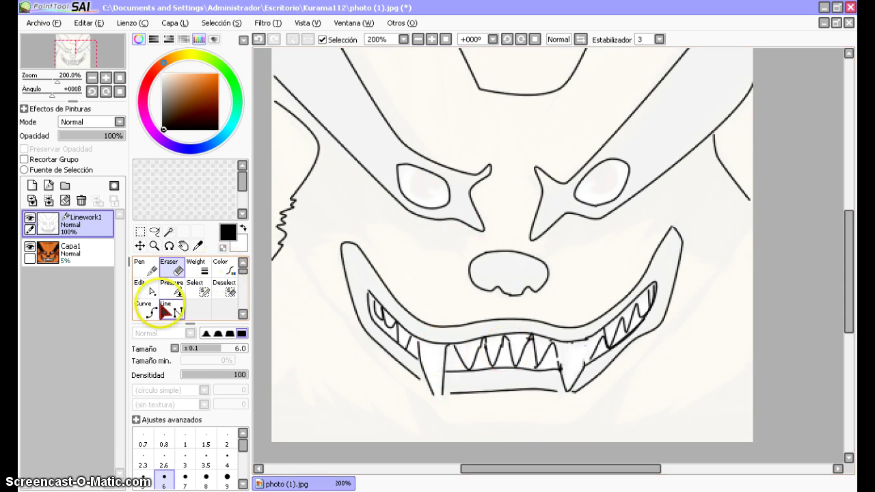
pyautogui.doubleClick(146, 309)
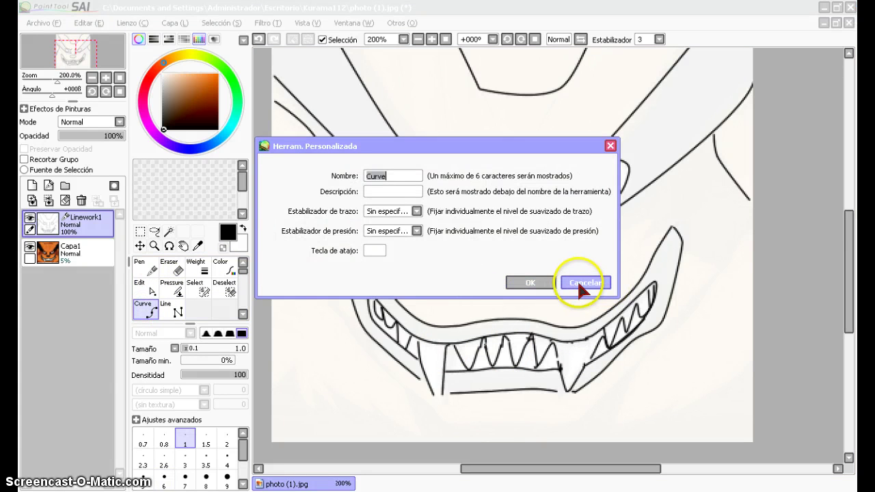
pyautogui.click(580, 283)
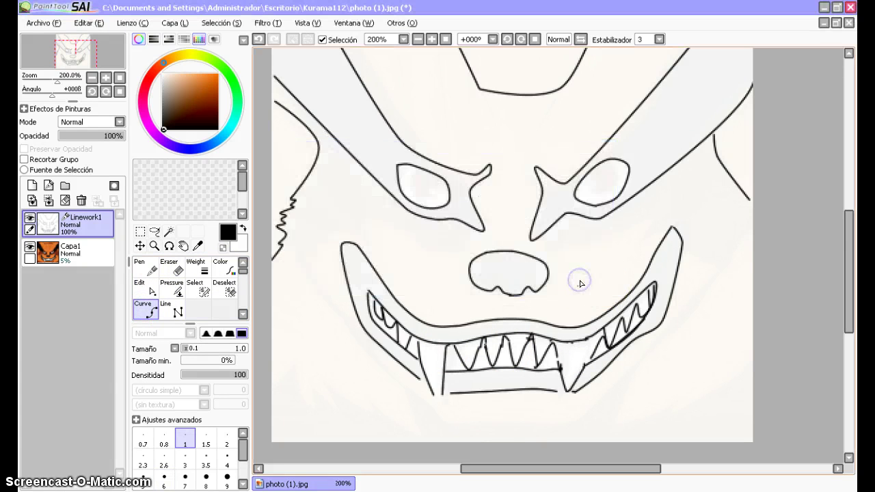
pyautogui.click(586, 340)
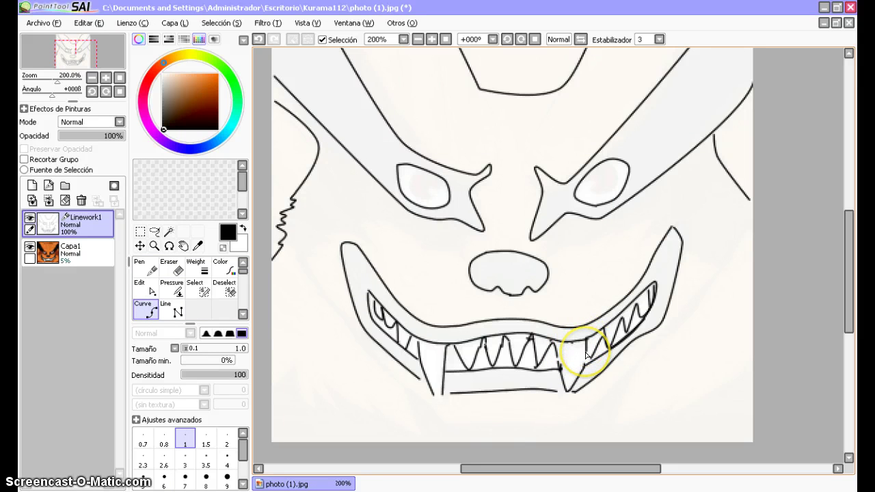
pyautogui.click(585, 340)
pyautogui.moveTo(586, 359); pyautogui.dragTo(587, 365)
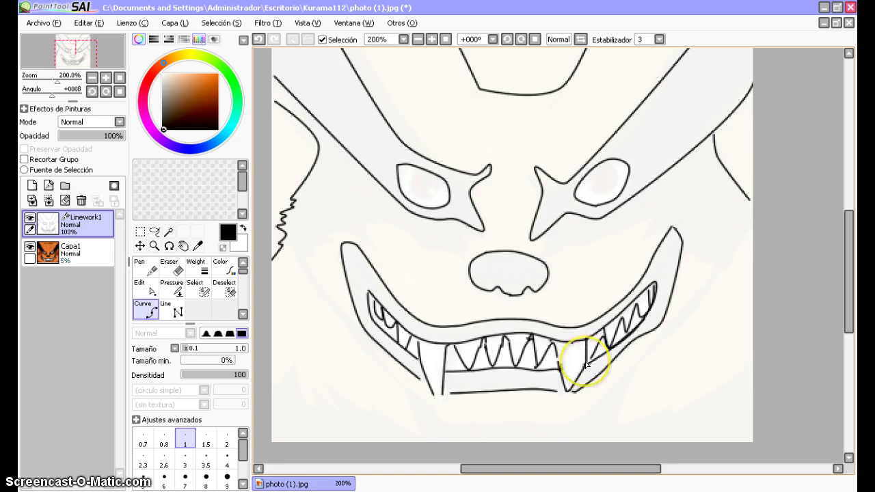
pyautogui.doubleClick(586, 363)
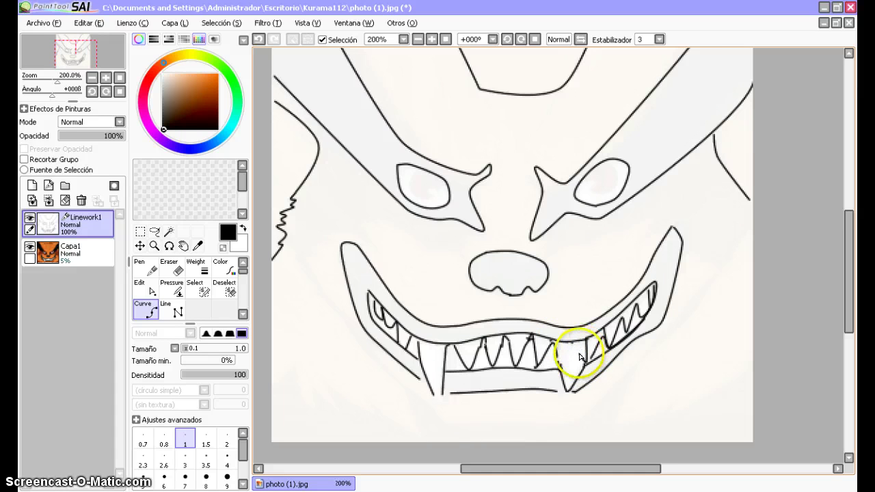
# Redraw the right fang's inner edge with a curve from the upper gum line down to the tip.
pyautogui.click(554, 341)
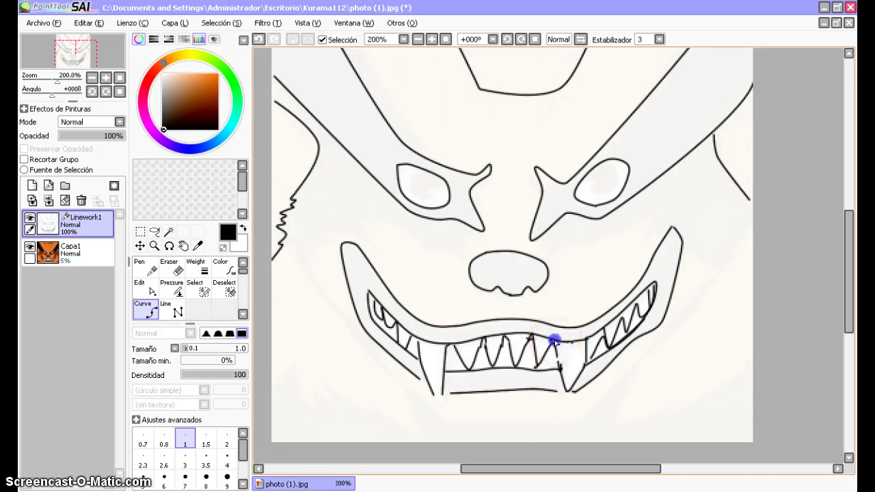
pyautogui.doubleClick(560, 357)
pyautogui.click(558, 354)
pyautogui.moveTo(561, 361)
pyautogui.mouseDown()
pyautogui.moveTo(565, 390)
pyautogui.moveTo(584, 354)
pyautogui.moveTo(592, 359)
pyautogui.mouseUp()
pyautogui.doubleClick(565, 389)
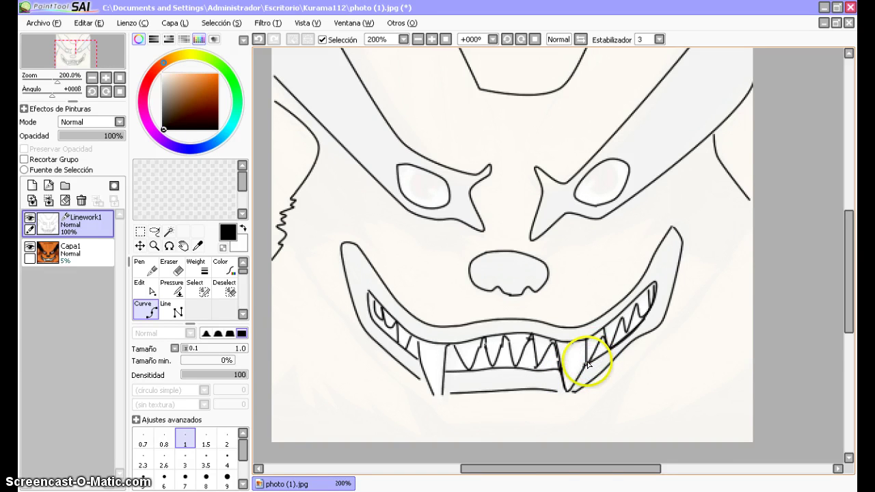
# Join the lower gum to the right fang's outer edge and extend the lower lip line to its tip.
pyautogui.doubleClick(589, 362)
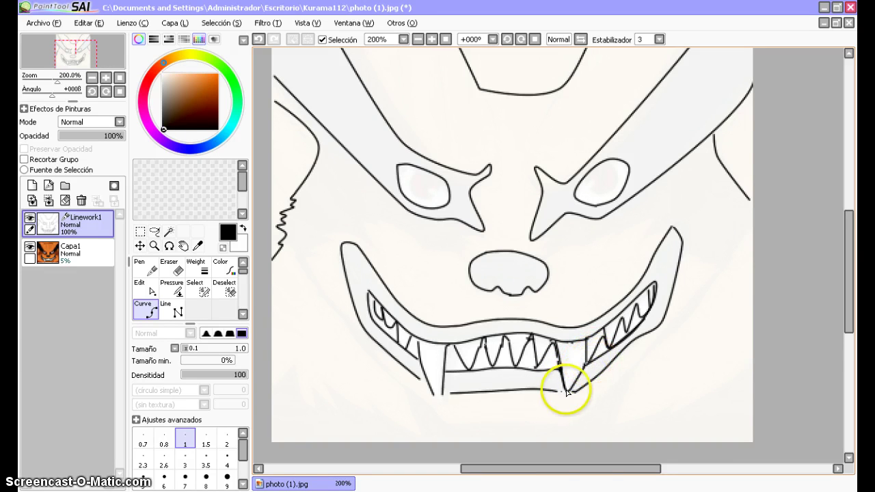
pyautogui.doubleClick(570, 391)
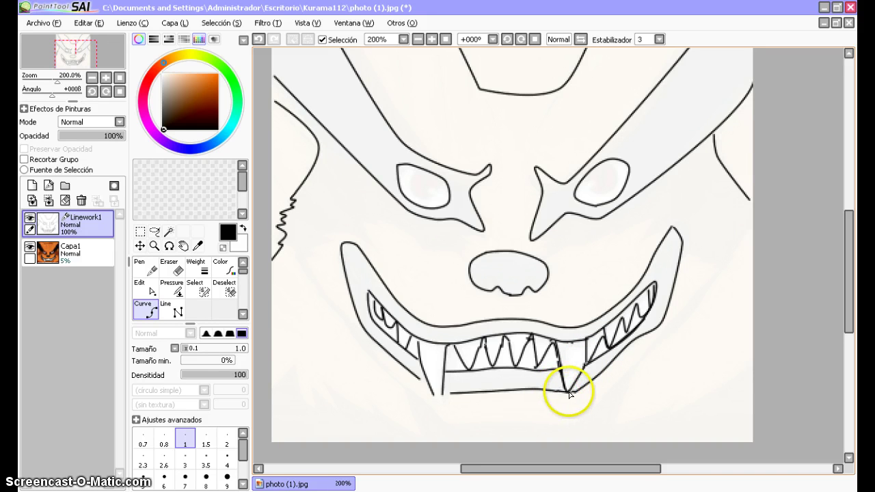
pyautogui.doubleClick(573, 391)
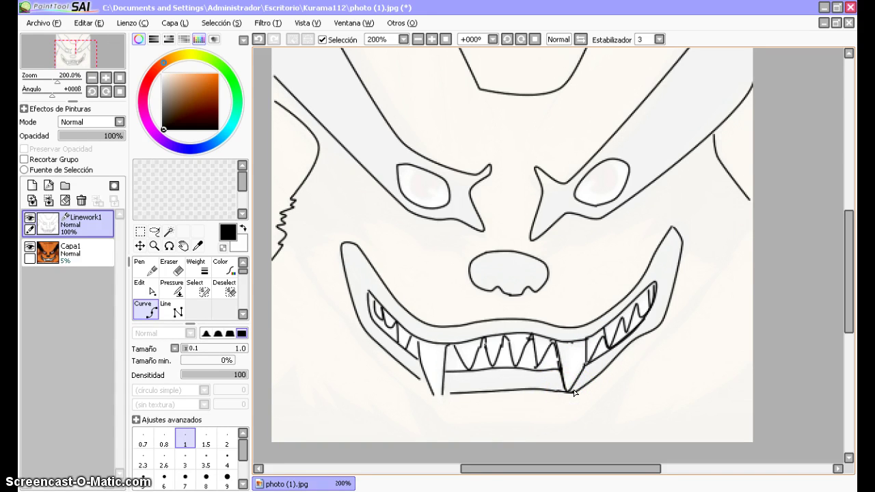